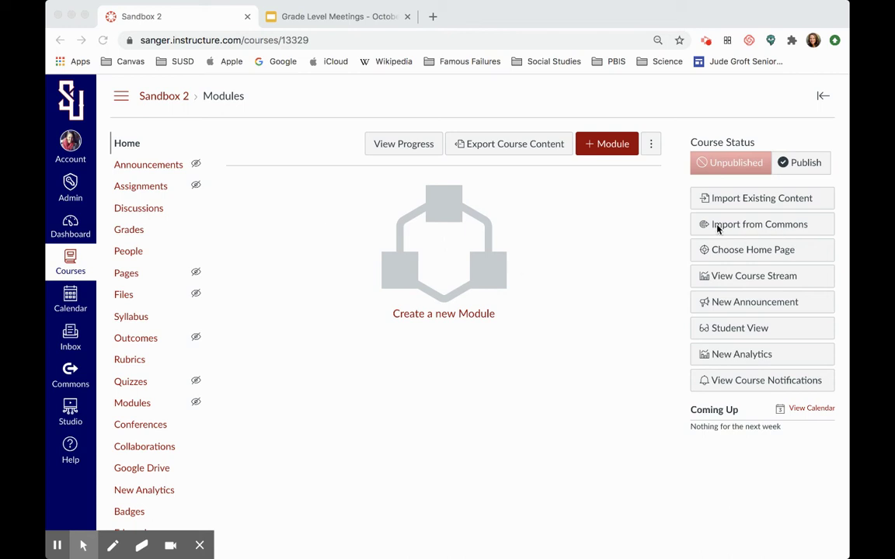
- Start Import from Commons for the course and dismiss the recent updates notice
left_click(766, 226)
left_click(739, 226)
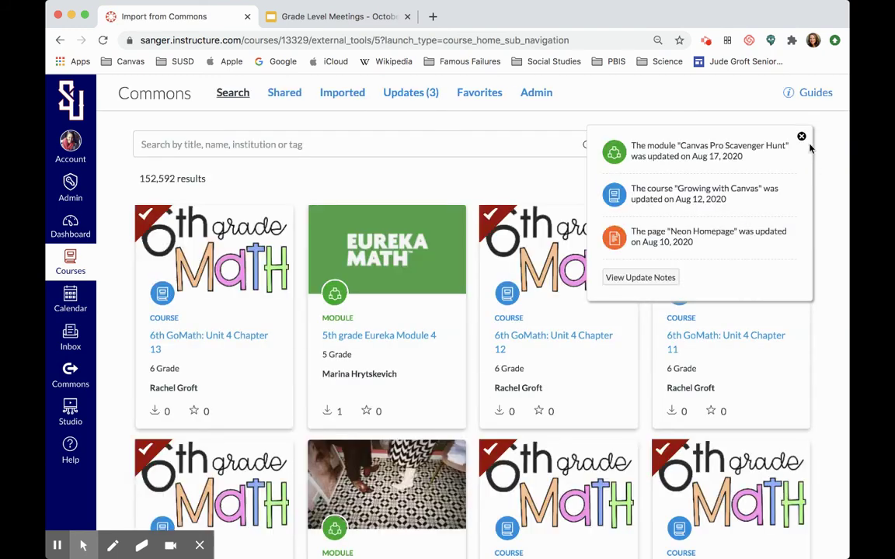
left_click(801, 136)
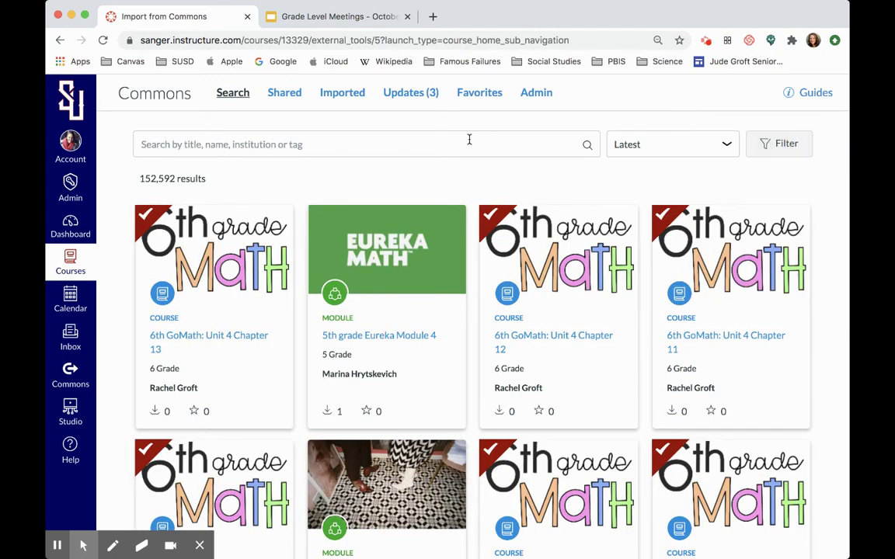
- Filter Commons to Approved Resources, 6th grade, shared with Sanger Unified School District
left_click(779, 145)
left_click(420, 139)
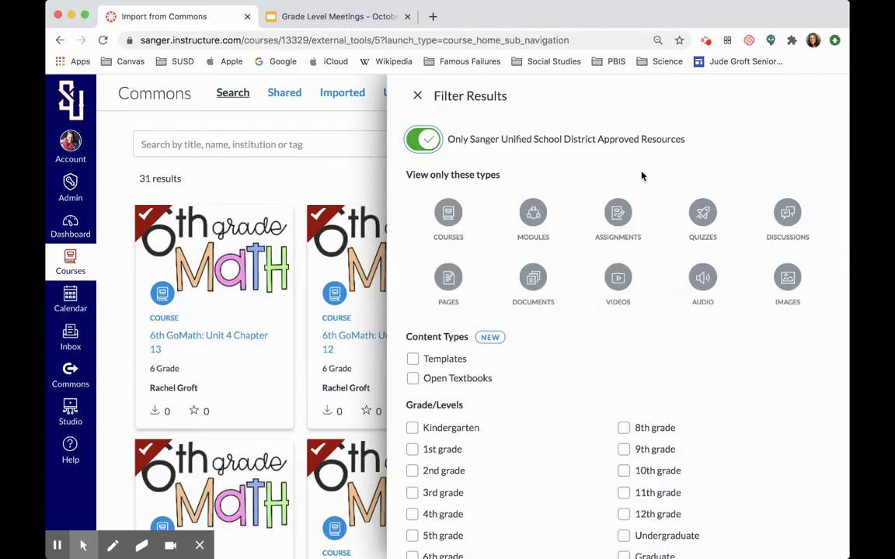
scroll(580, 315, "down", 3)
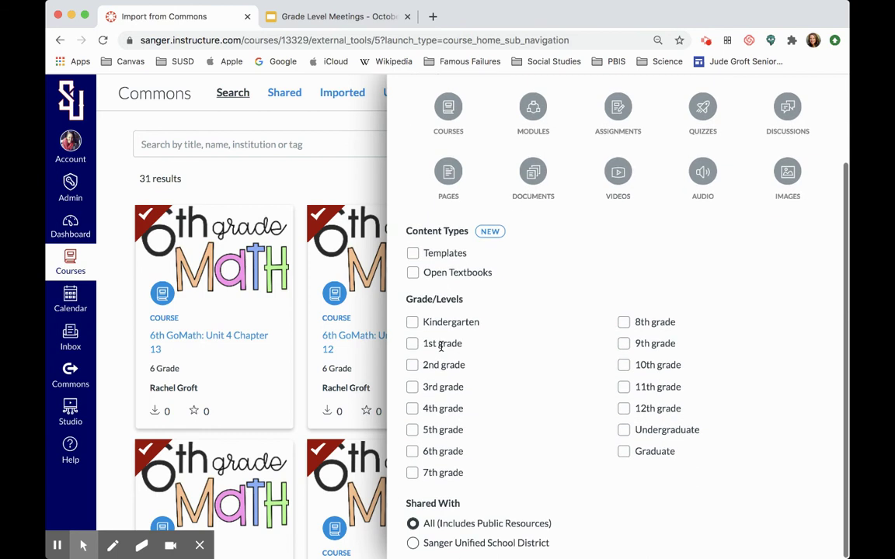
left_click(412, 453)
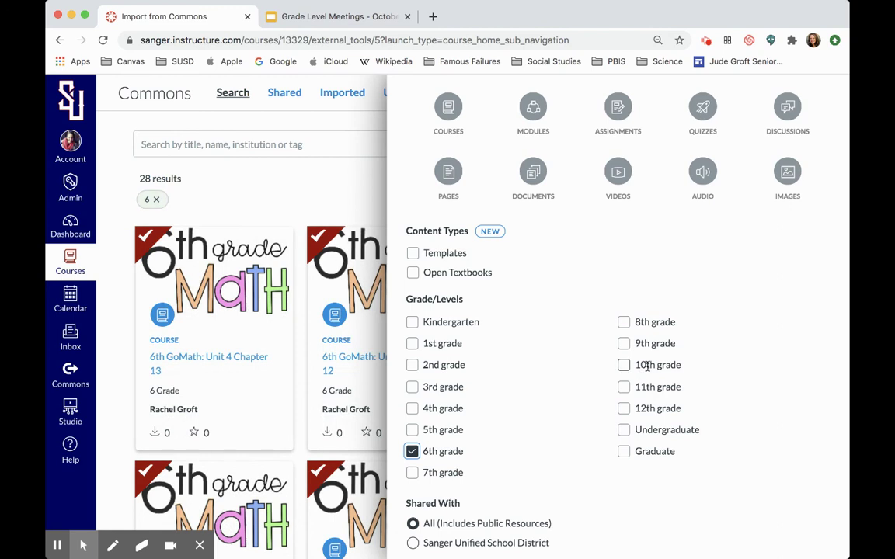
scroll(645, 367, "down", 5)
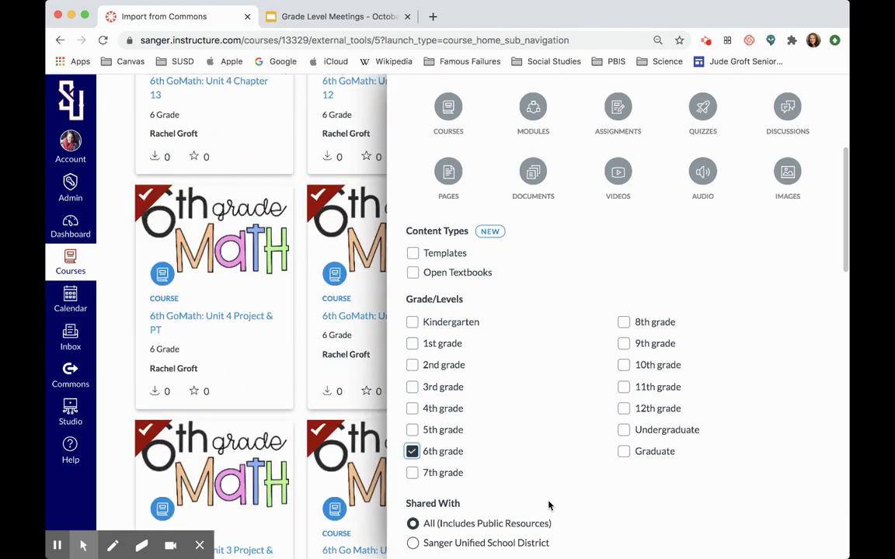
left_click(413, 543)
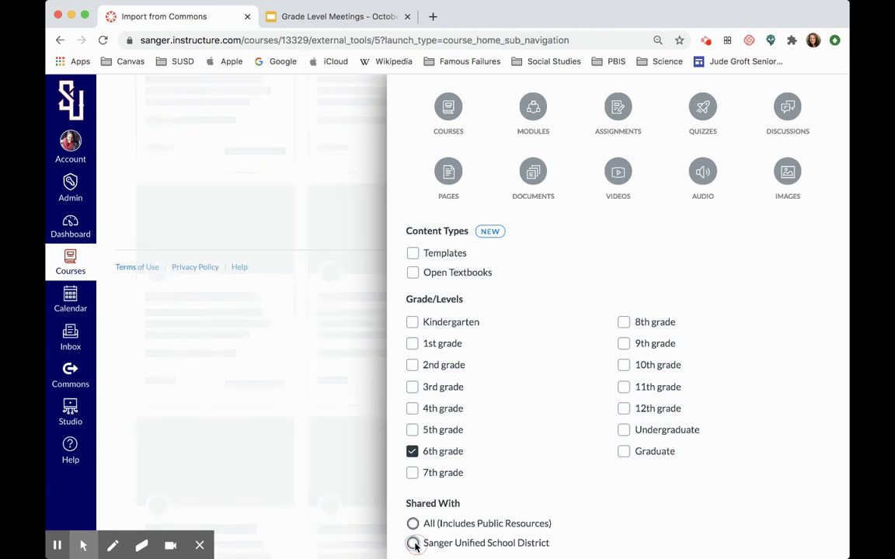
scroll(610, 472, "up", 2)
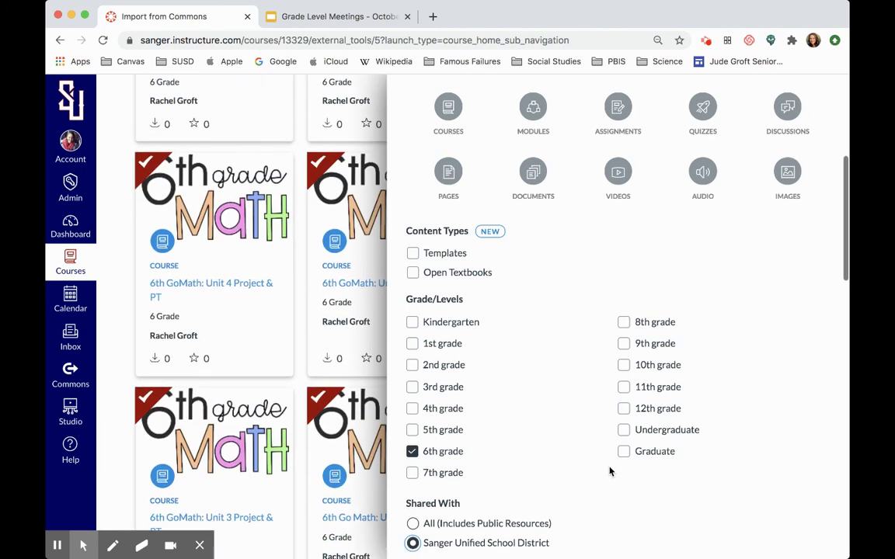
scroll(610, 472, "up", 3)
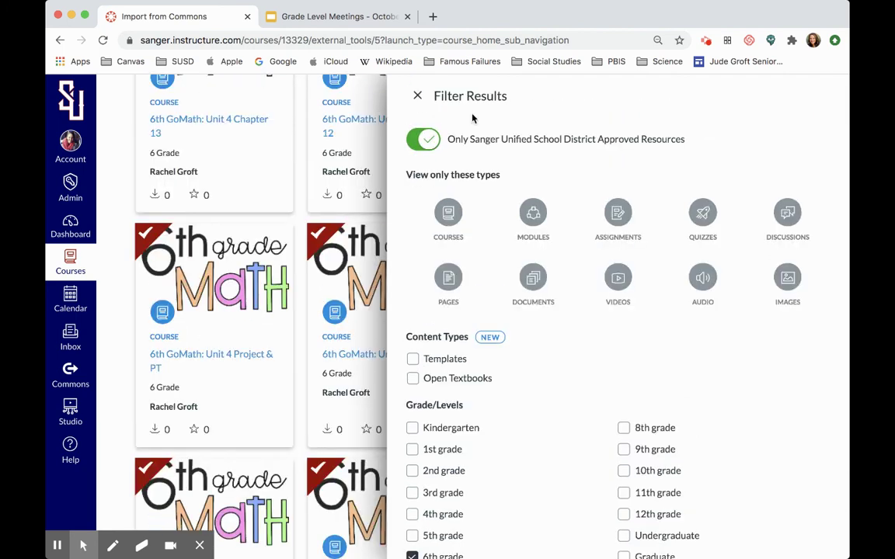
- Close the Filter Results panel and browse the 28 results down to the 6th Grade ELA cards
left_click(418, 98)
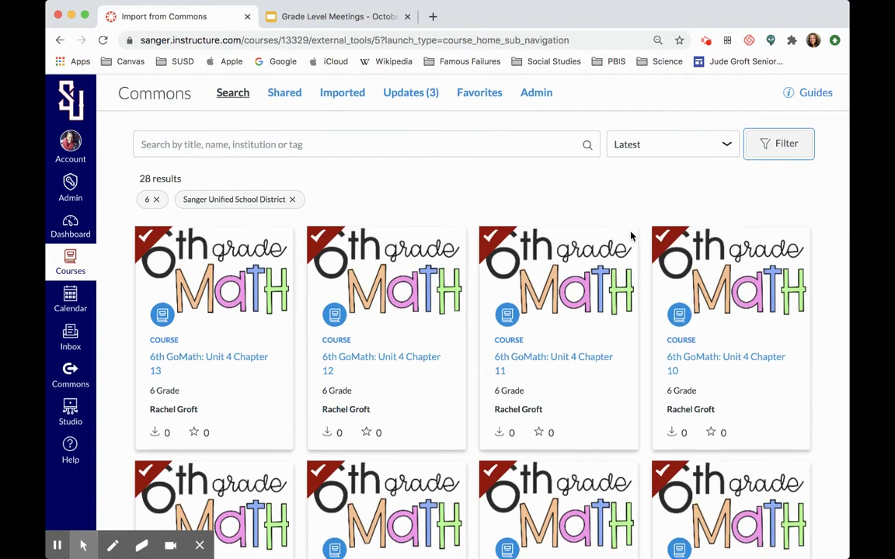
scroll(631, 236, "down", 1)
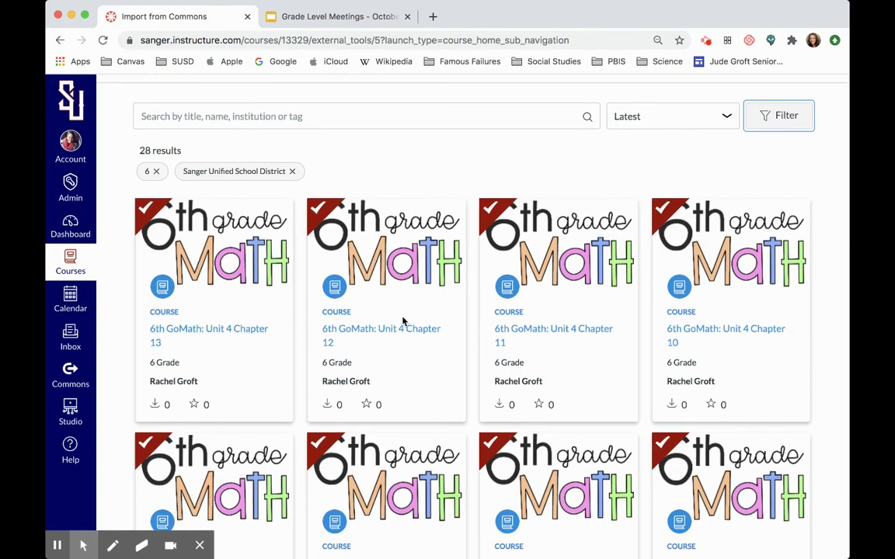
scroll(755, 361, "down", 5)
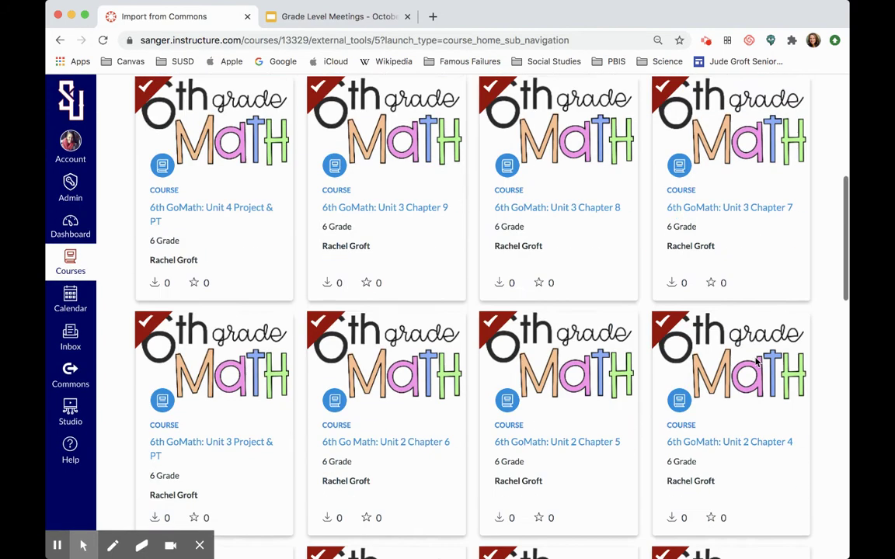
scroll(755, 361, "down", 10)
scroll(488, 432, "down", 4)
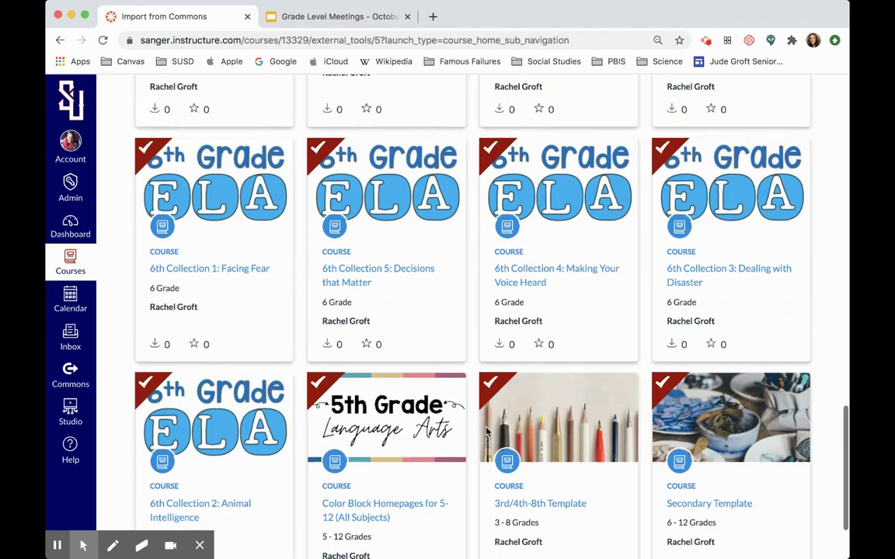
scroll(487, 432, "down", 1)
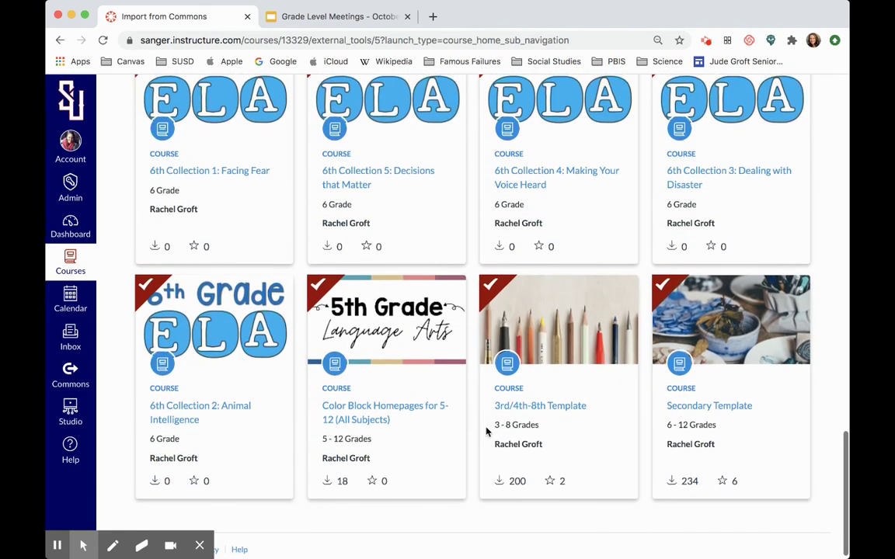
scroll(487, 432, "up", 3)
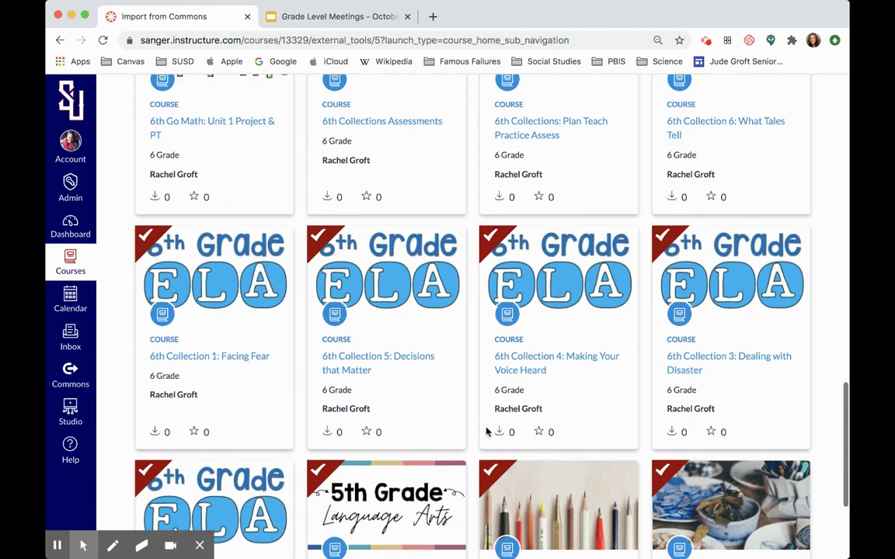
scroll(487, 432, "up", 2)
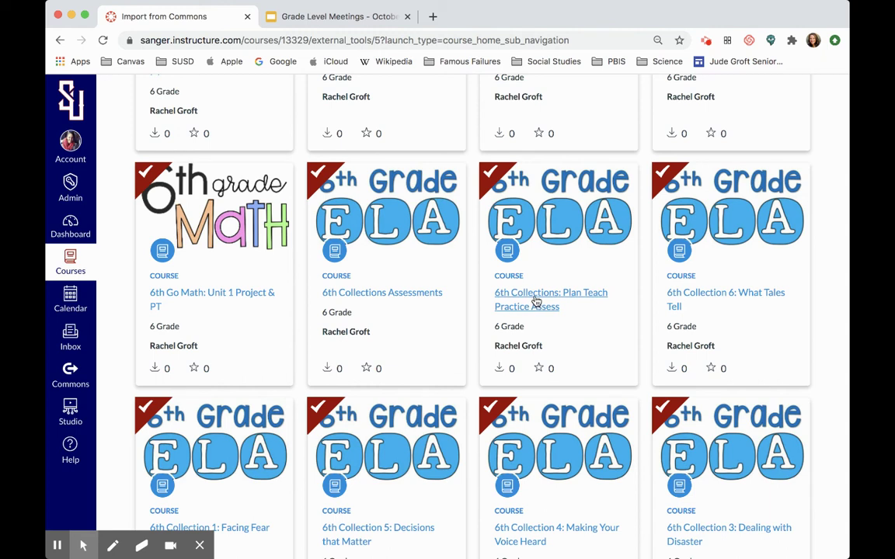
- Find the ELA row running from 6th Collection 1: Facing Fear to 6th Collection 6: What Tales Tell
scroll(719, 303, "down", 1)
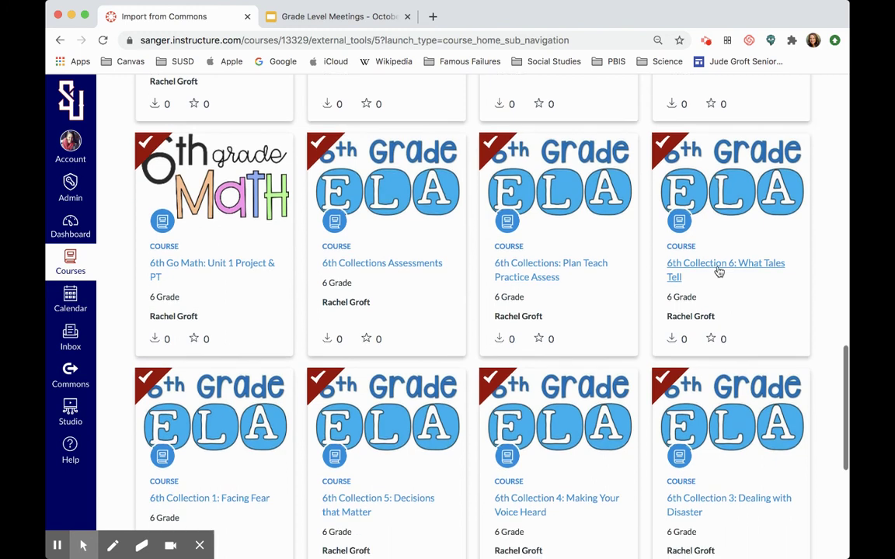
scroll(718, 262, "down", 1)
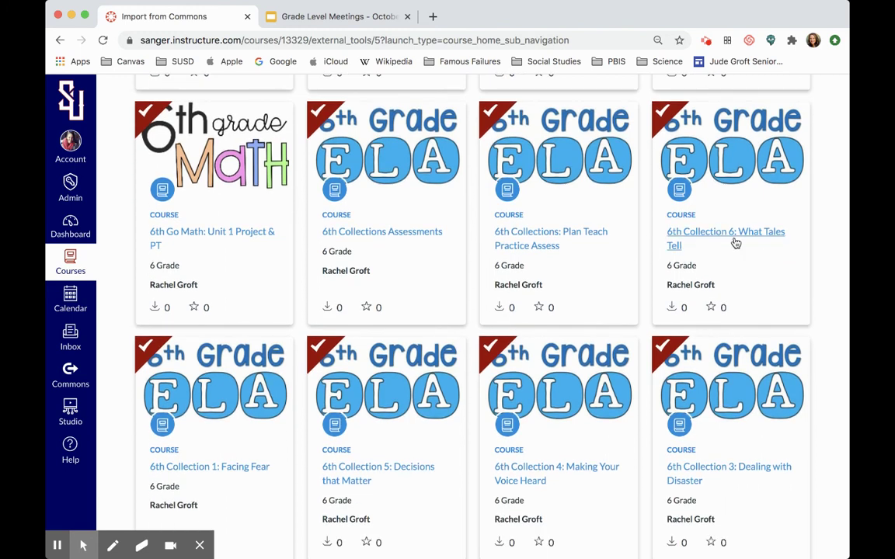
scroll(702, 239, "down", 1)
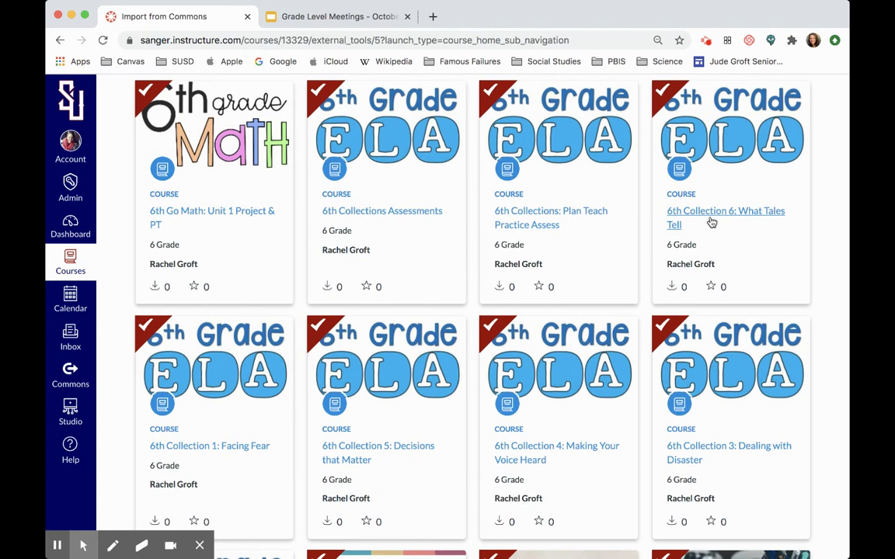
scroll(711, 222, "down", 1)
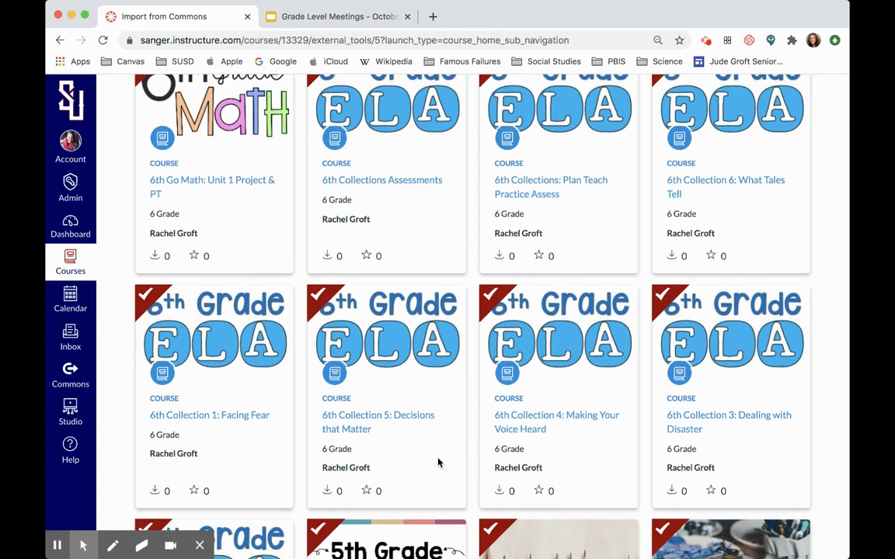
scroll(438, 461, "down", 4)
scroll(437, 461, "down", 5)
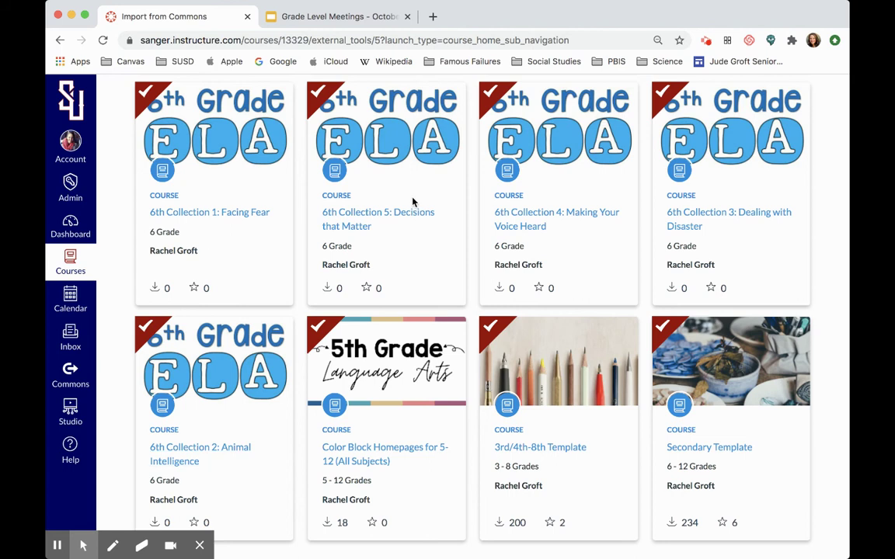
scroll(620, 220, "up", 1)
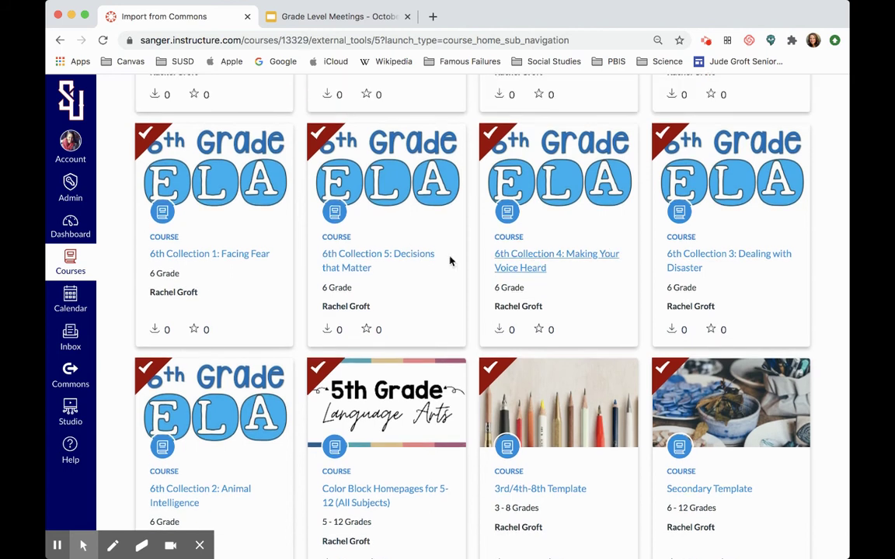
scroll(561, 258, "up", 3)
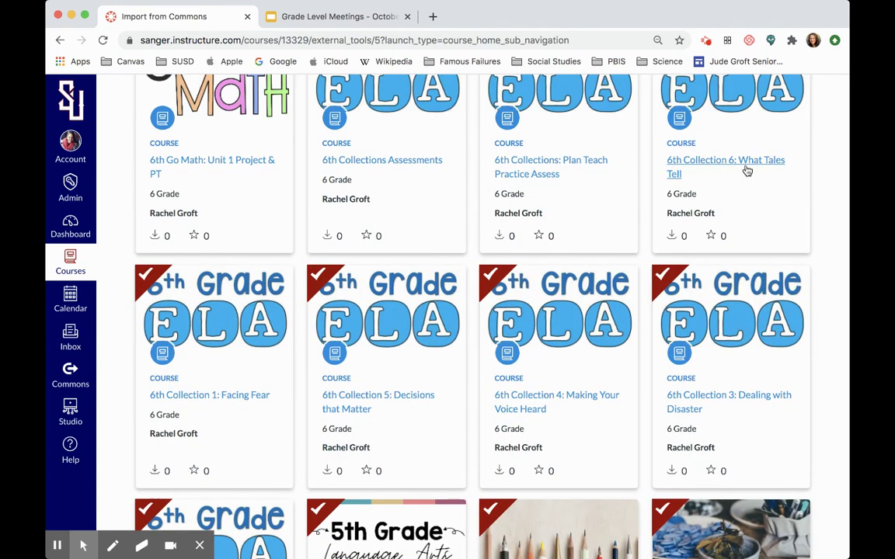
scroll(204, 372, "down", 5)
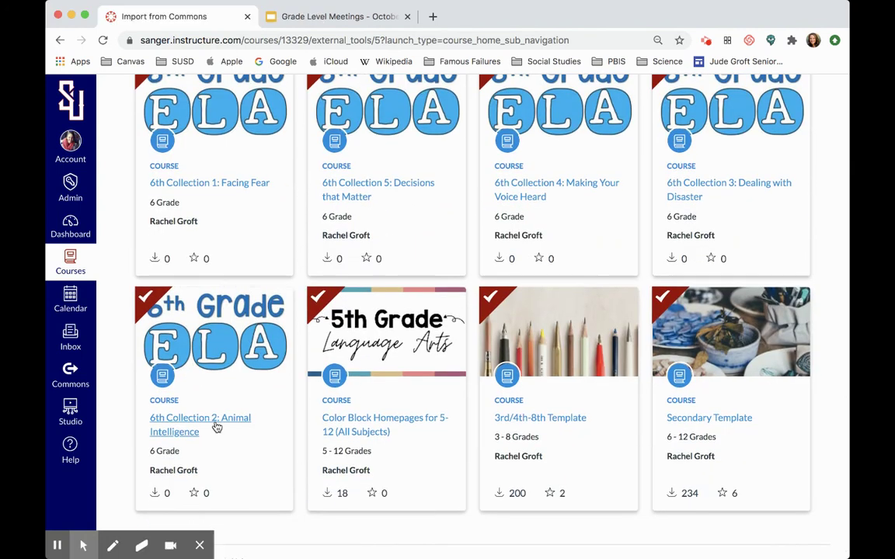
scroll(217, 426, "up", 1)
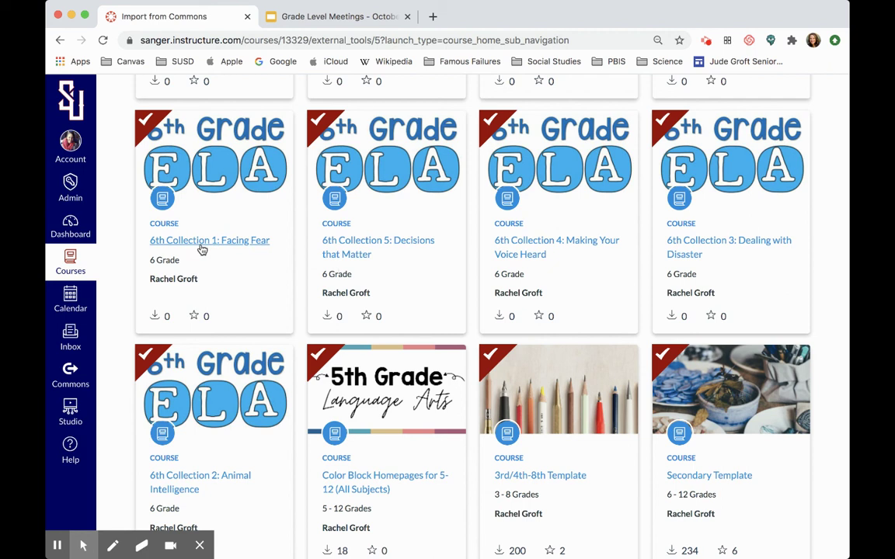
scroll(202, 249, "up", 2)
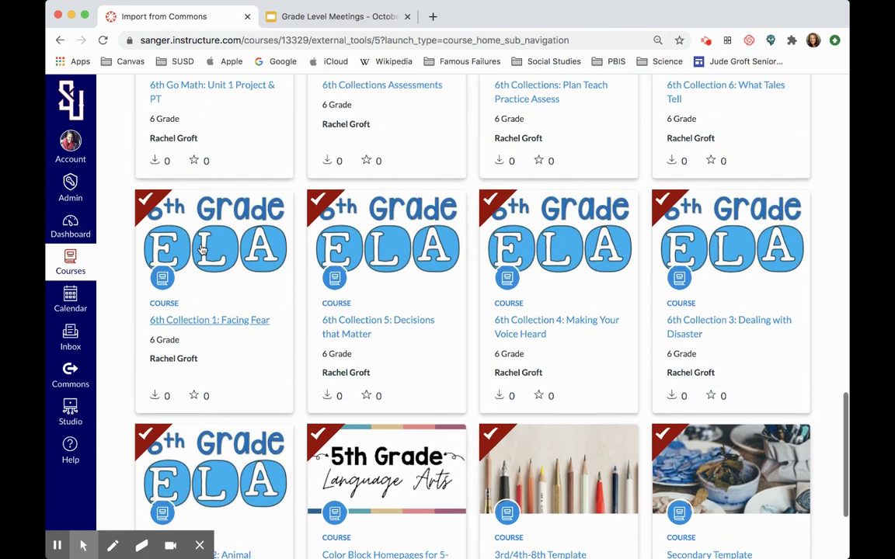
scroll(222, 289, "up", 2)
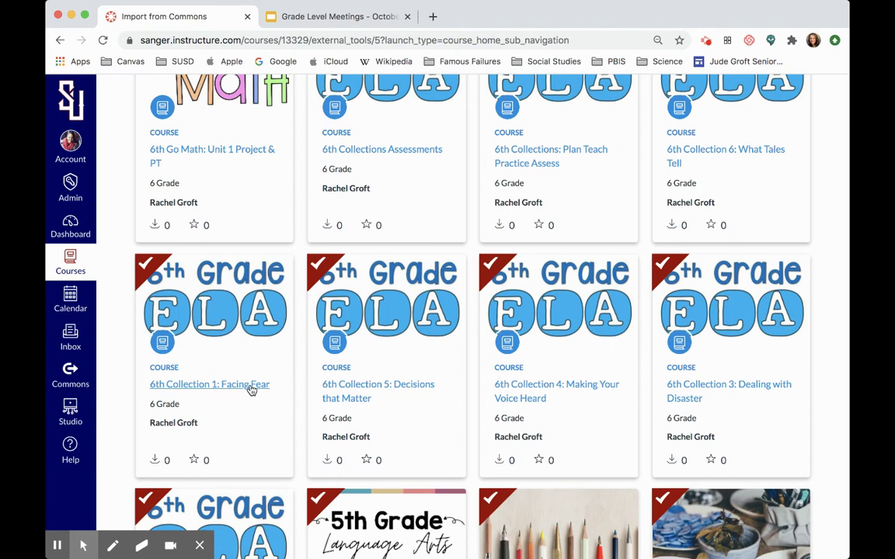
scroll(251, 390, "down", 2)
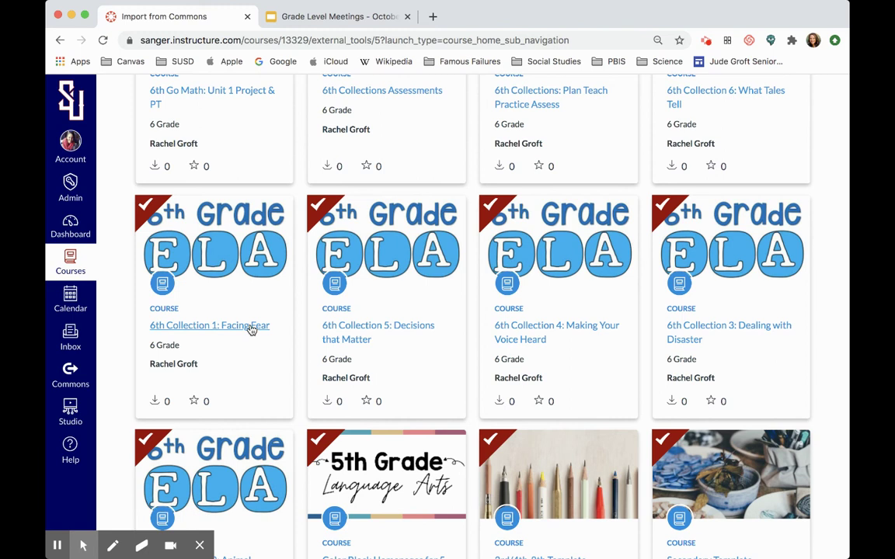
- Open 6th Collection 1: Facing Fear and review its module preview, including The Ravine and Fine?
left_click(251, 328)
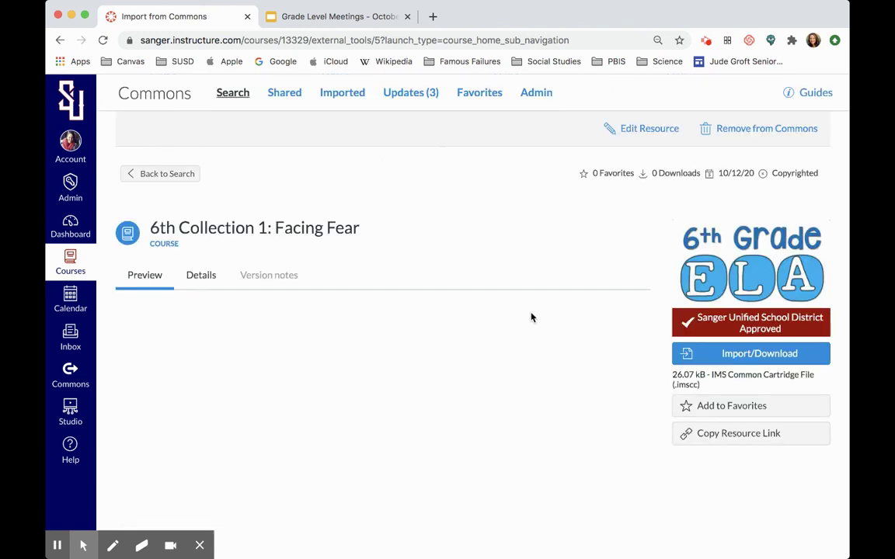
scroll(531, 317, "down", 2)
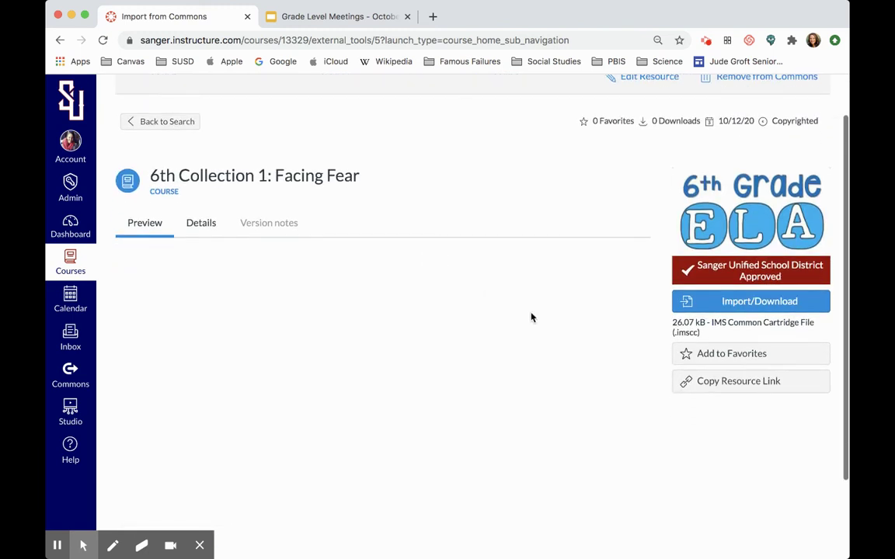
scroll(531, 317, "down", 3)
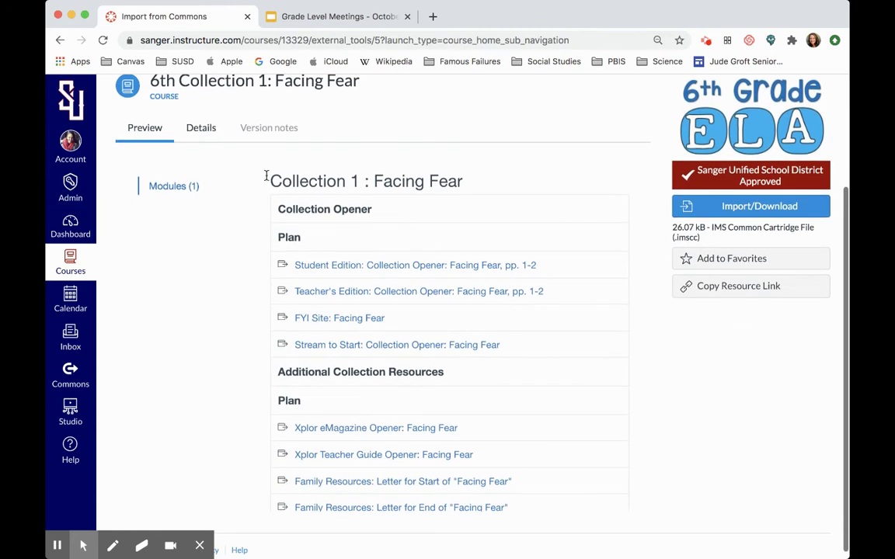
scroll(346, 424, "down", 4)
scroll(346, 424, "up", 4)
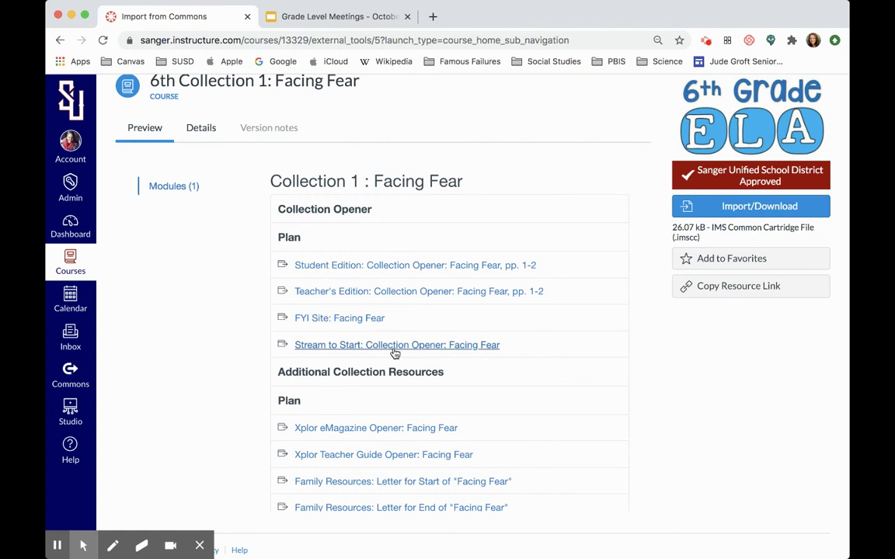
scroll(373, 349, "down", 1)
scroll(347, 210, "up", 1)
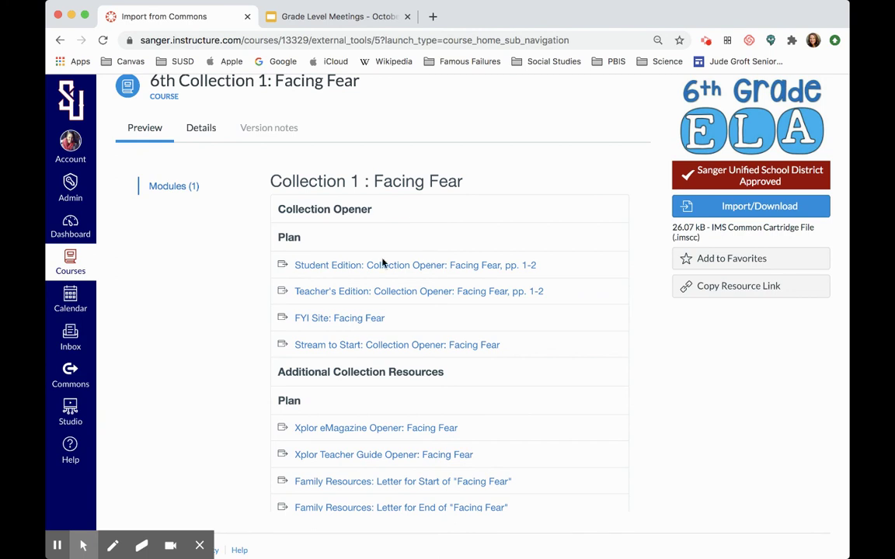
scroll(362, 320, "down", 3)
scroll(361, 320, "up", 3)
scroll(342, 402, "down", 14)
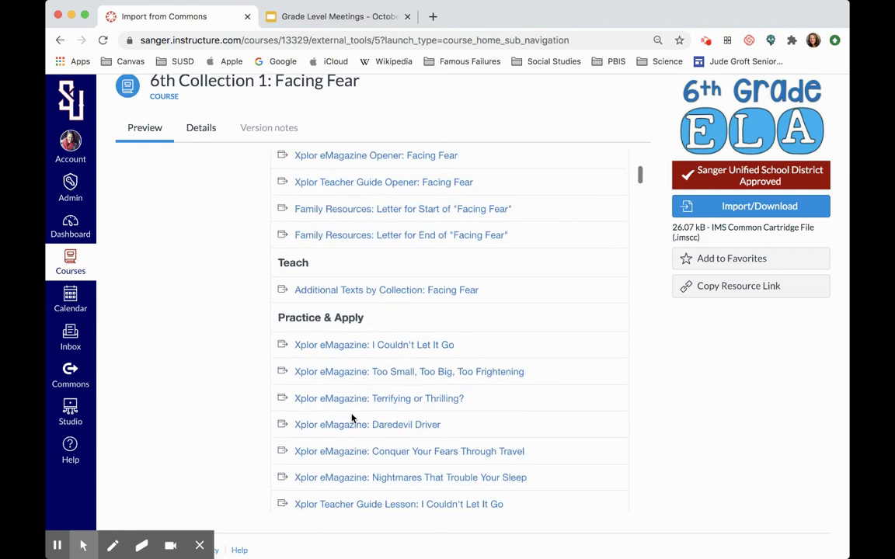
scroll(351, 418, "down", 6)
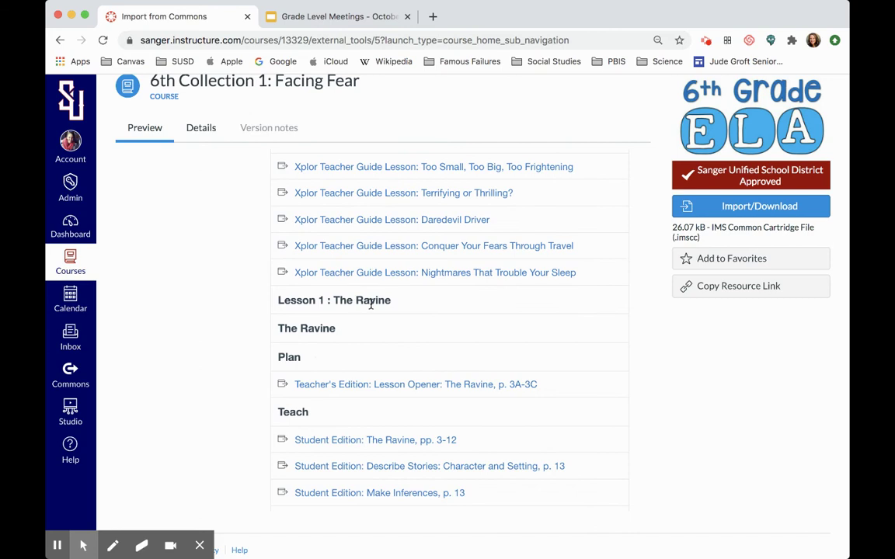
scroll(352, 302, "down", 3)
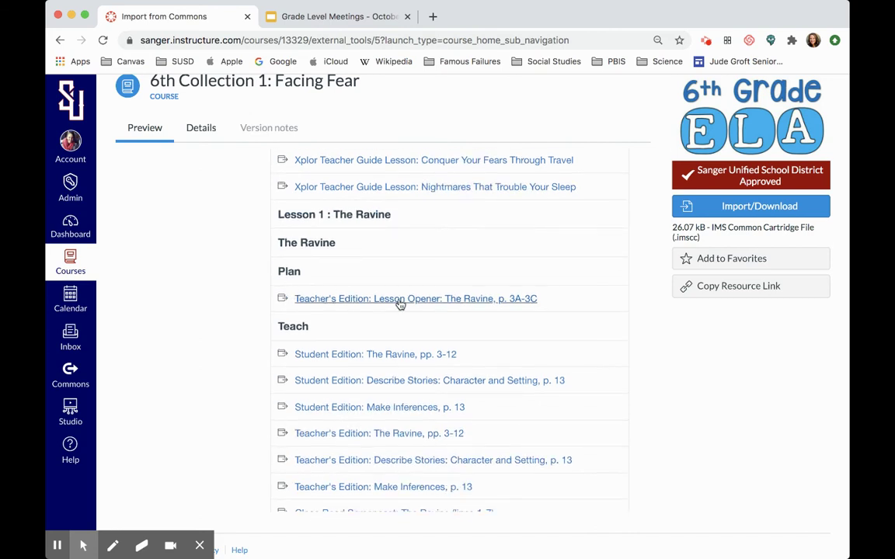
scroll(399, 303, "down", 3)
scroll(365, 444, "down", 10)
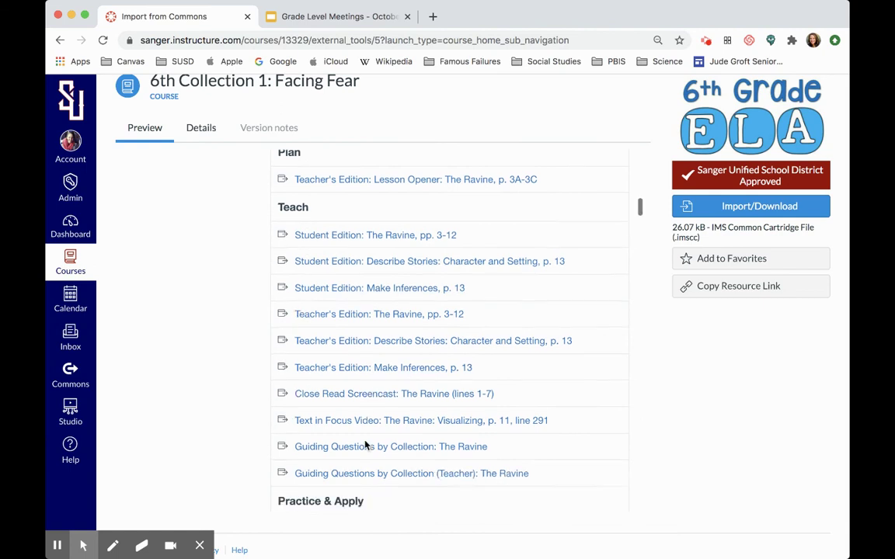
scroll(366, 445, "down", 9)
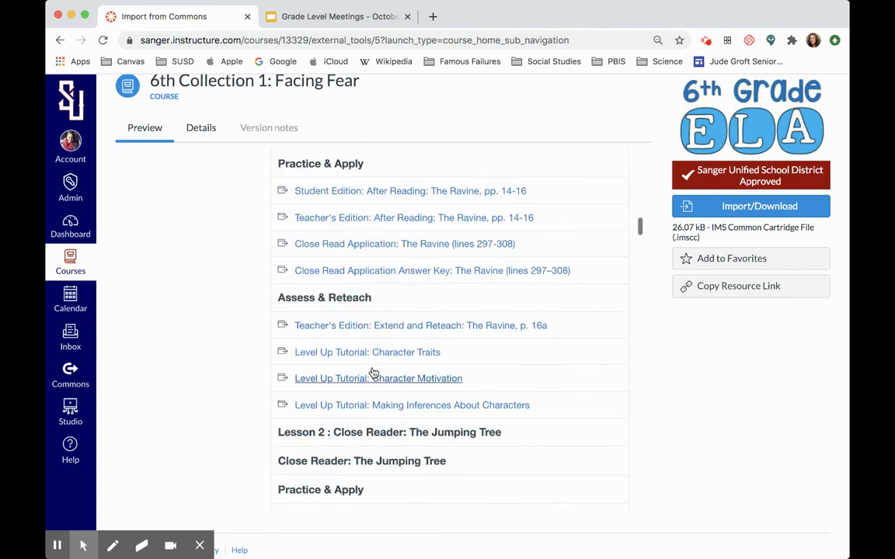
scroll(347, 405, "down", 20)
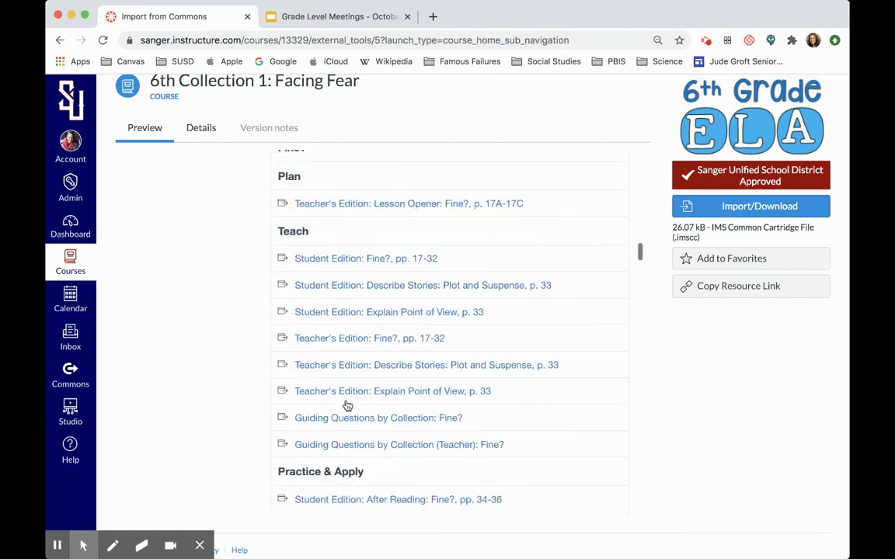
scroll(347, 405, "down", 19)
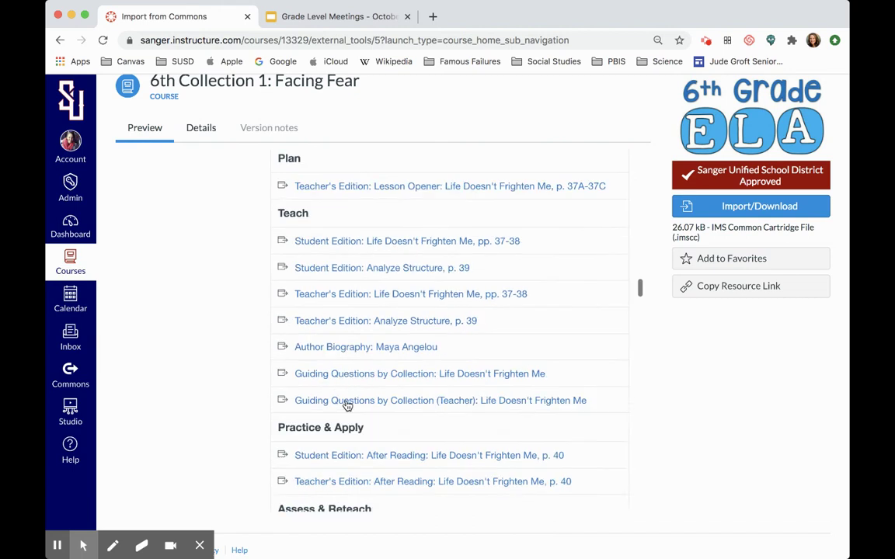
scroll(347, 406, "down", 4)
scroll(345, 406, "up", 20)
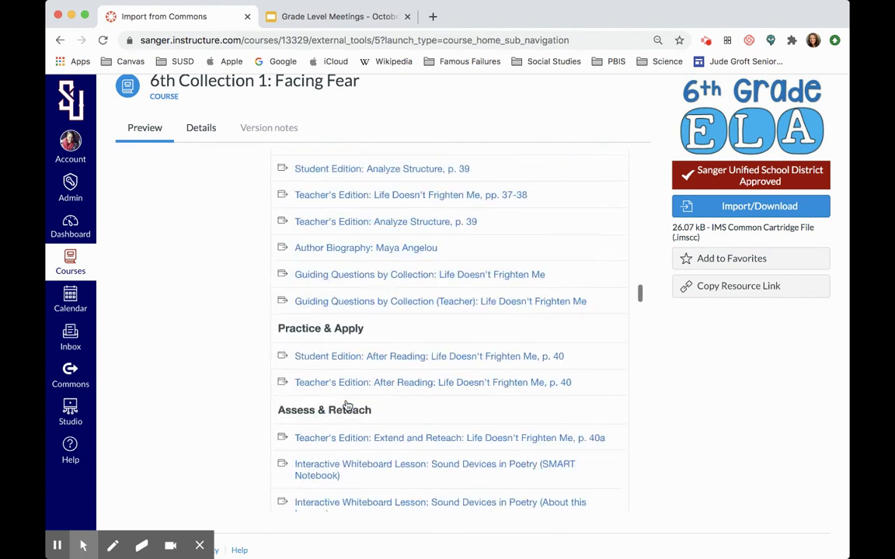
- Import 6th Collection 1: Facing Fear into the Sandbox 2 course
left_click(760, 207)
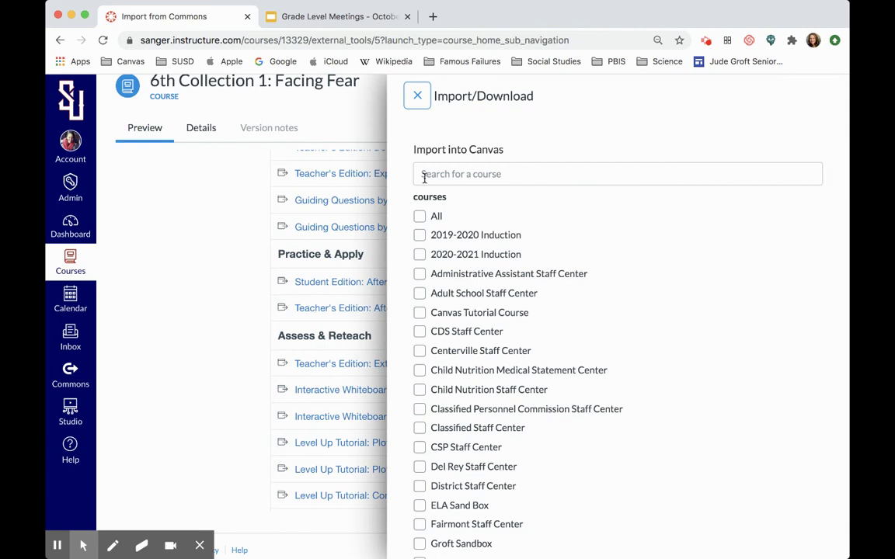
scroll(462, 351, "down", 10)
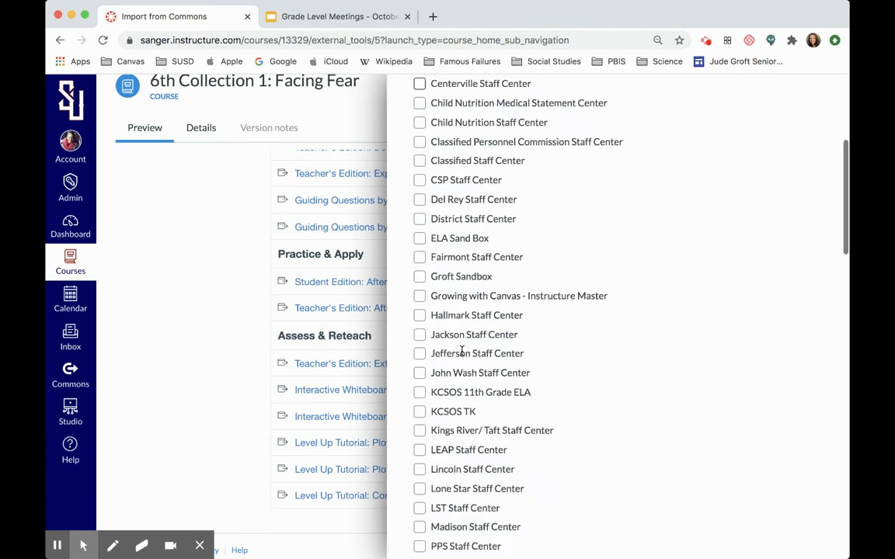
scroll(463, 351, "down", 4)
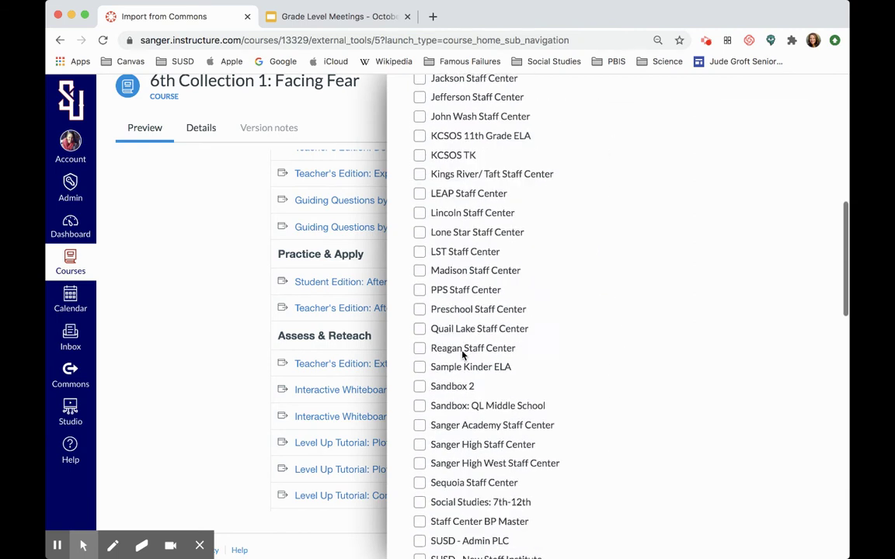
left_click(420, 380)
scroll(637, 447, "down", 15)
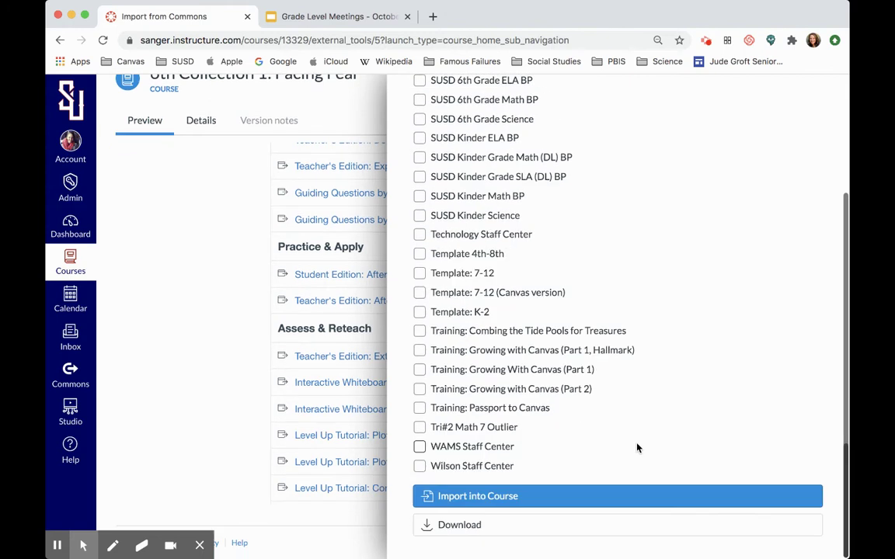
left_click(485, 498)
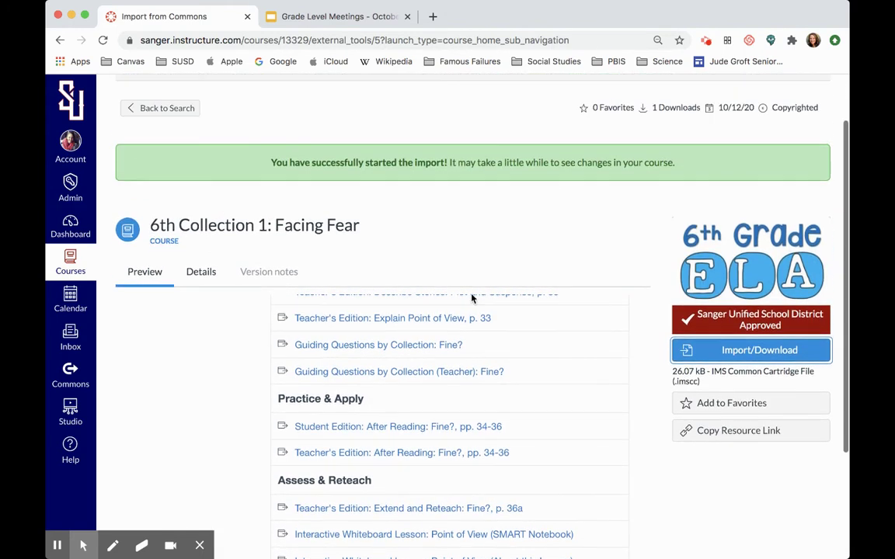
- Return to the search results and open 6th Collections Assessments, with its 41 quizzes and 124 files
left_click(166, 109)
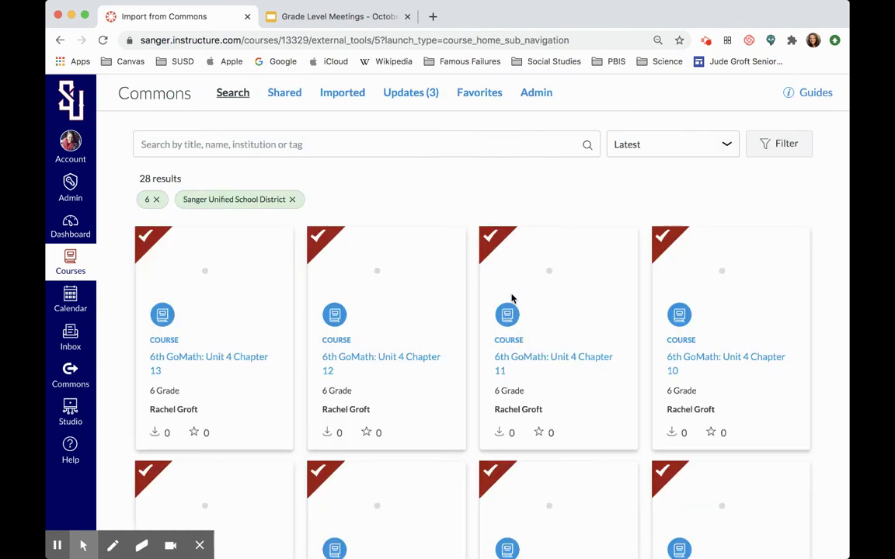
scroll(511, 298, "down", 2)
scroll(511, 297, "down", 11)
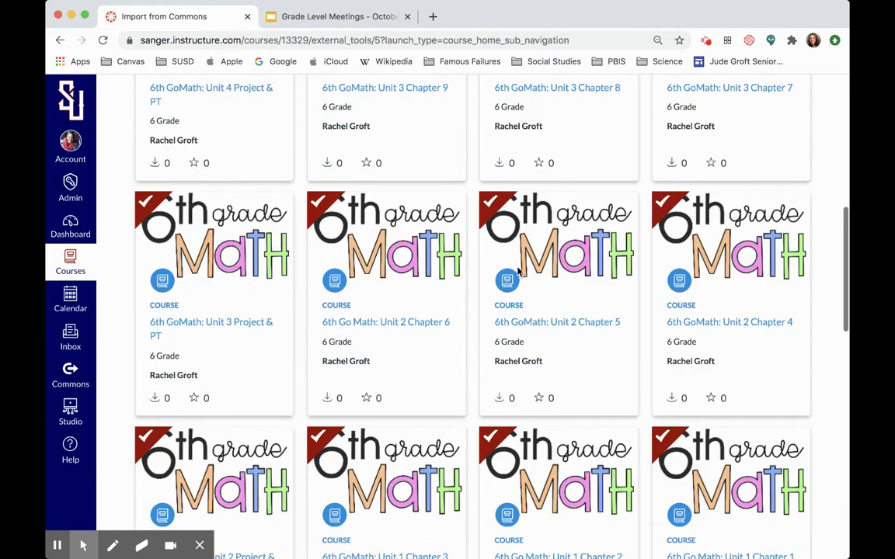
scroll(519, 271, "down", 2)
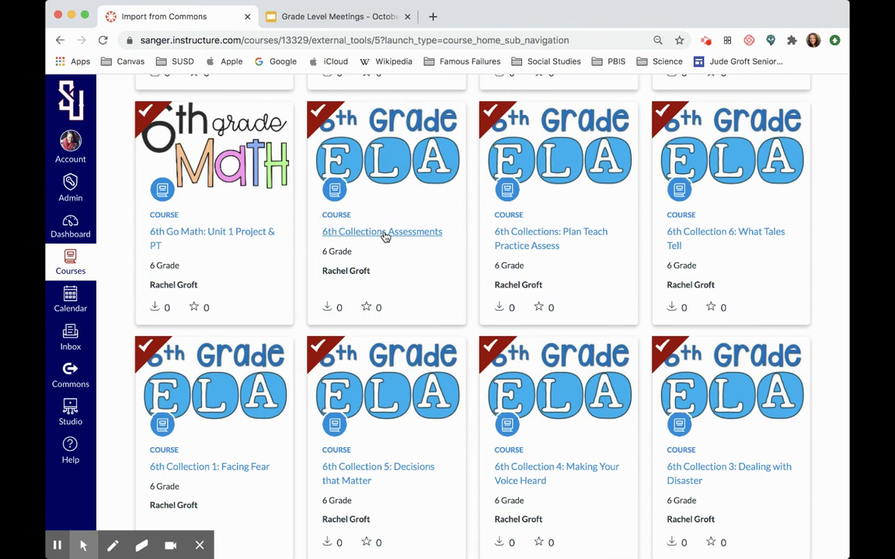
left_click(385, 233)
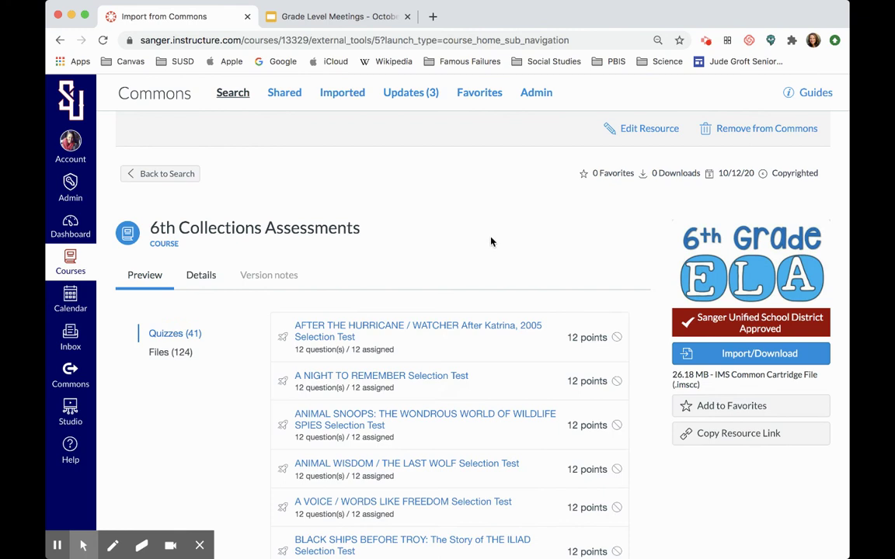
scroll(491, 242, "down", 1)
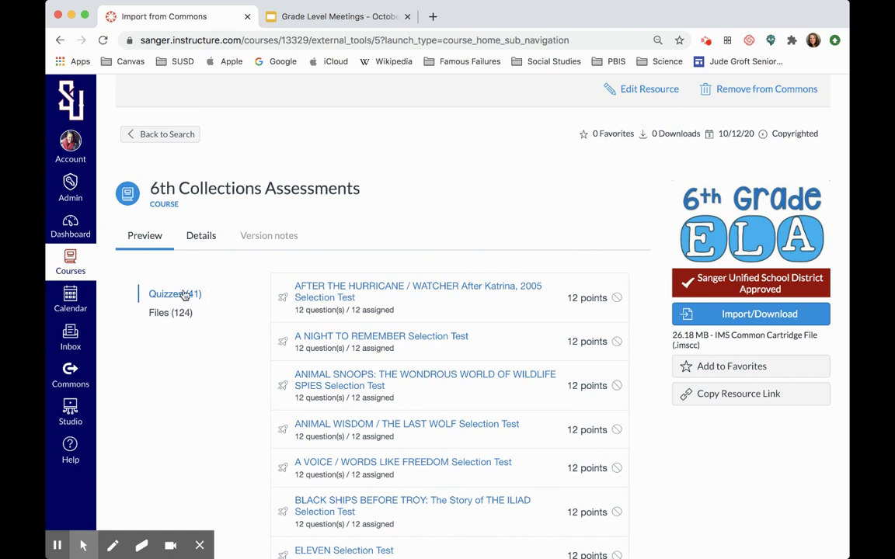
scroll(597, 357, "down", 2)
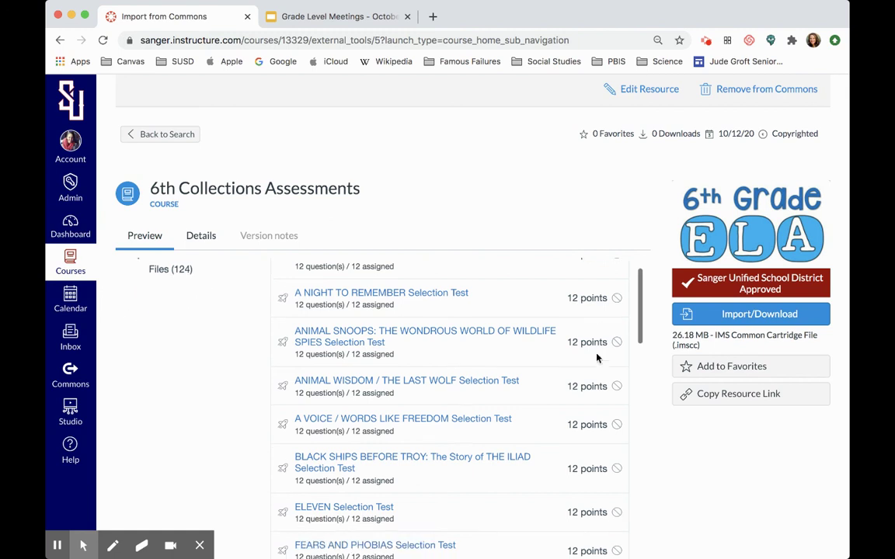
- Import 6th Collections Assessments into the Sandbox 2 course
left_click(760, 314)
scroll(520, 231, "down", 10)
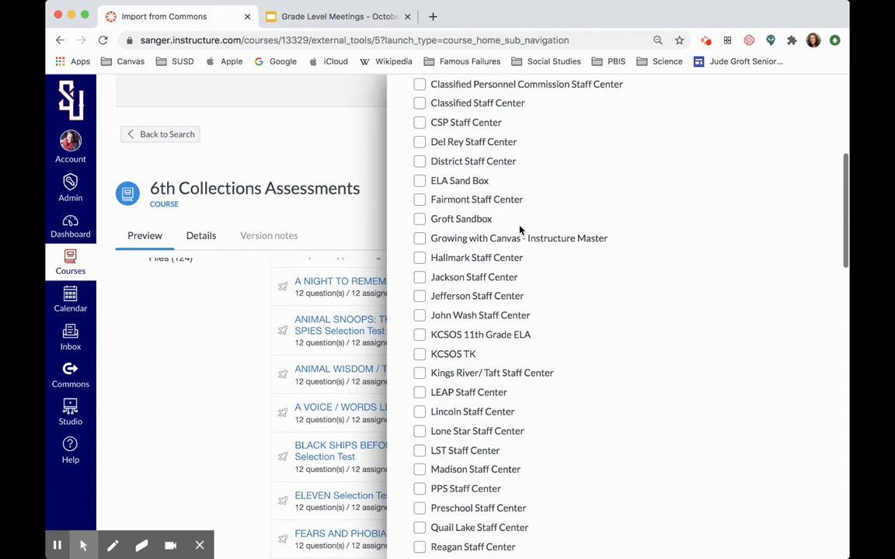
left_click(420, 304)
scroll(585, 383, "down", 15)
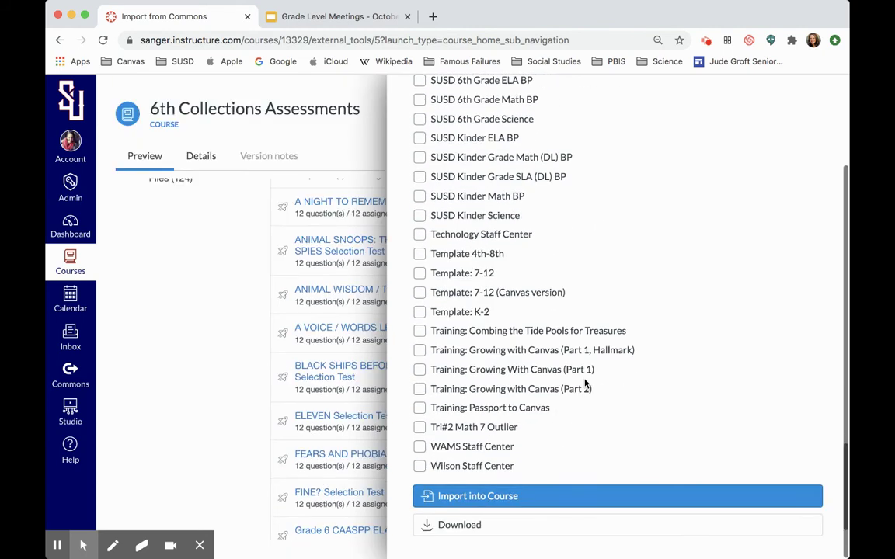
left_click(473, 496)
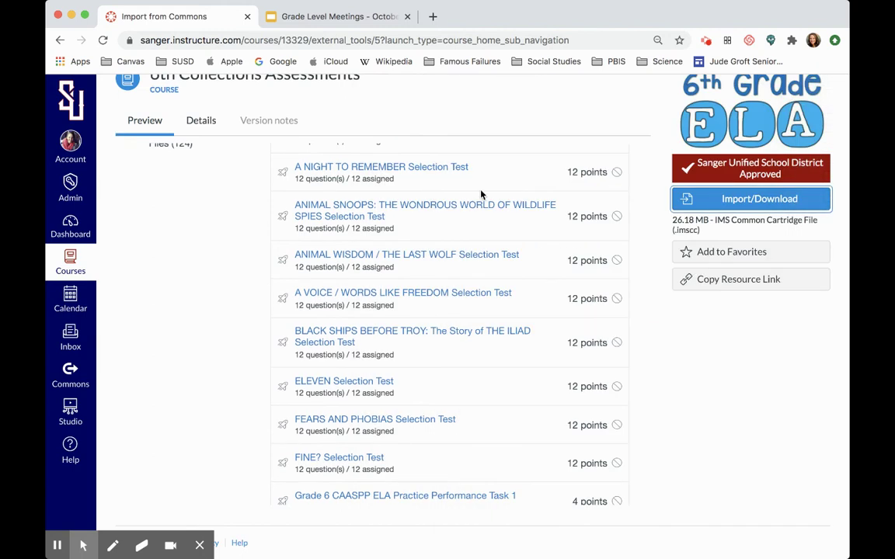
scroll(481, 195, "up", 2)
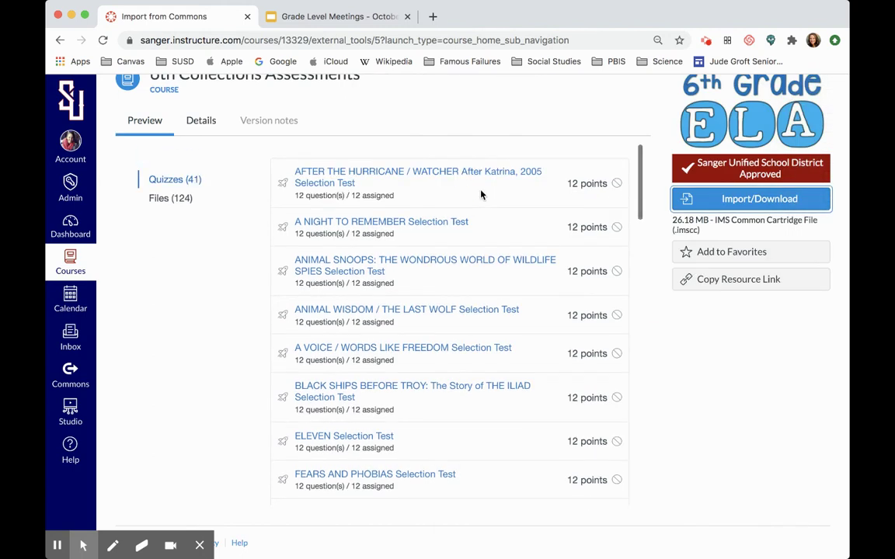
- Open Sandbox 2 from the Courses list and view its Collection 1 : Facing Fear module
left_click(67, 266)
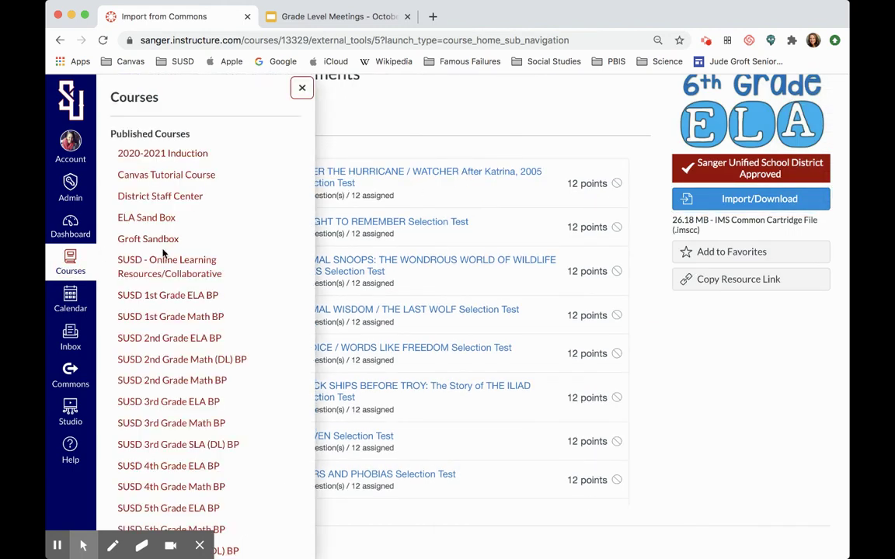
scroll(152, 237, "down", 10)
left_click(140, 244)
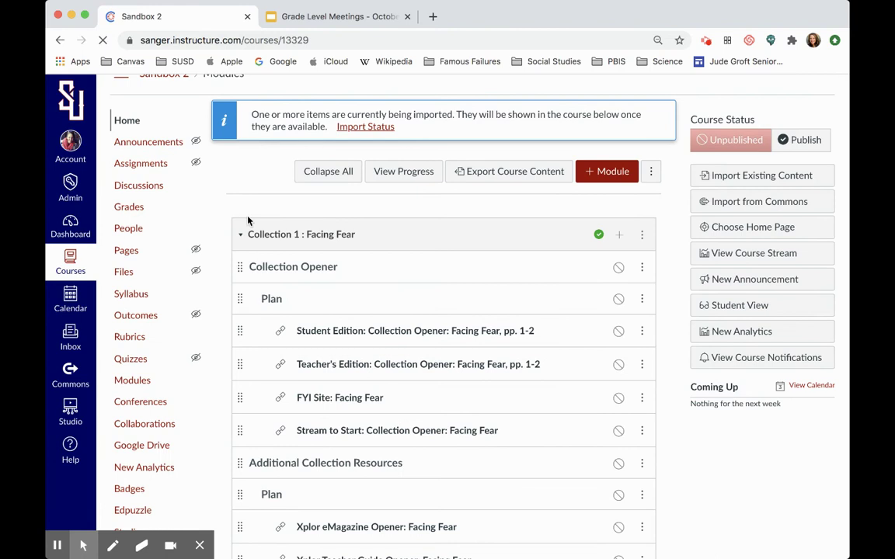
scroll(248, 221, "down", 1)
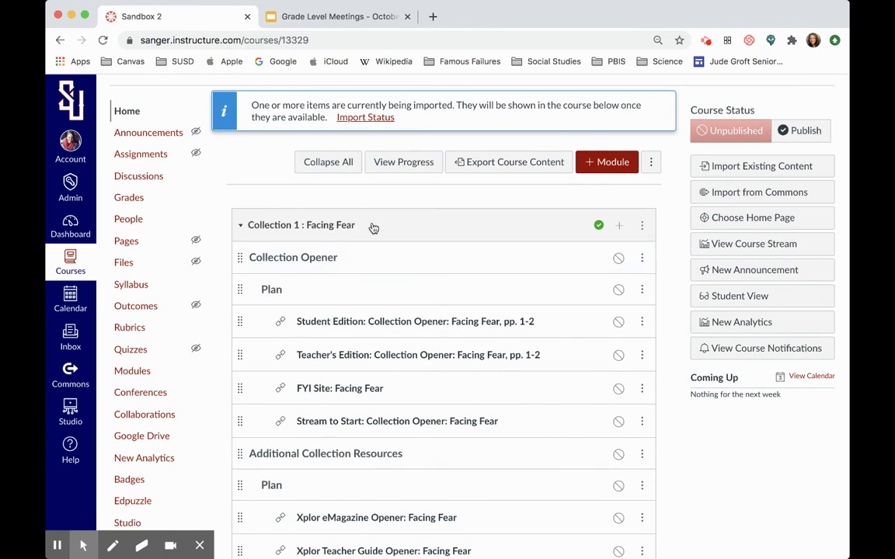
scroll(369, 226, "down", 3)
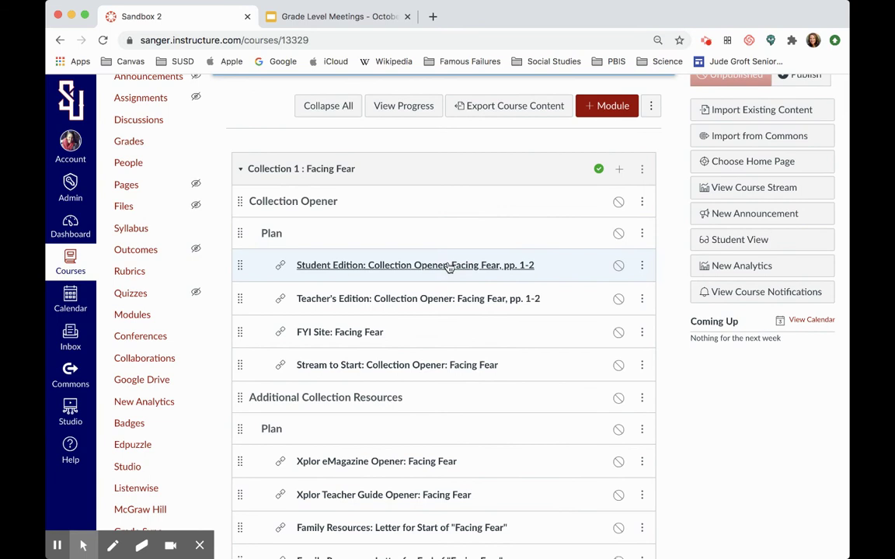
left_click(344, 274)
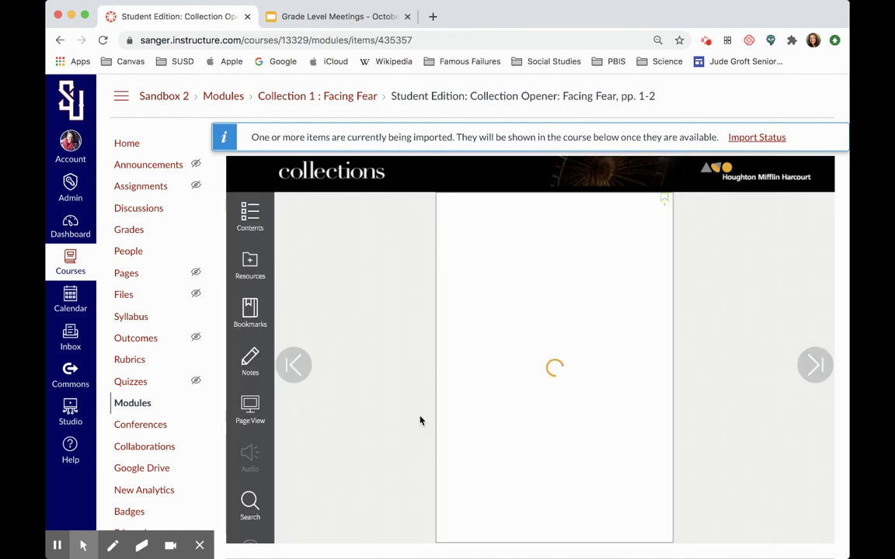
left_click(815, 365)
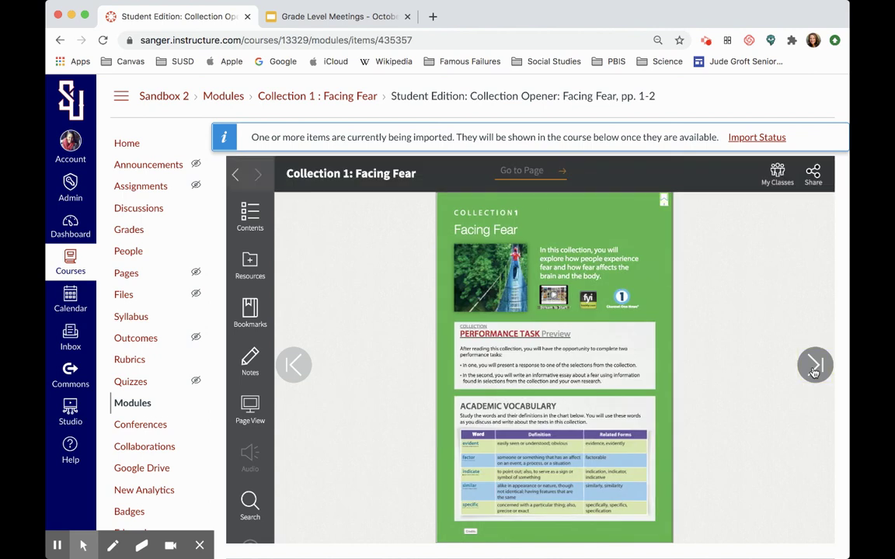
left_click(814, 365)
left_click(814, 365)
left_click(814, 365)
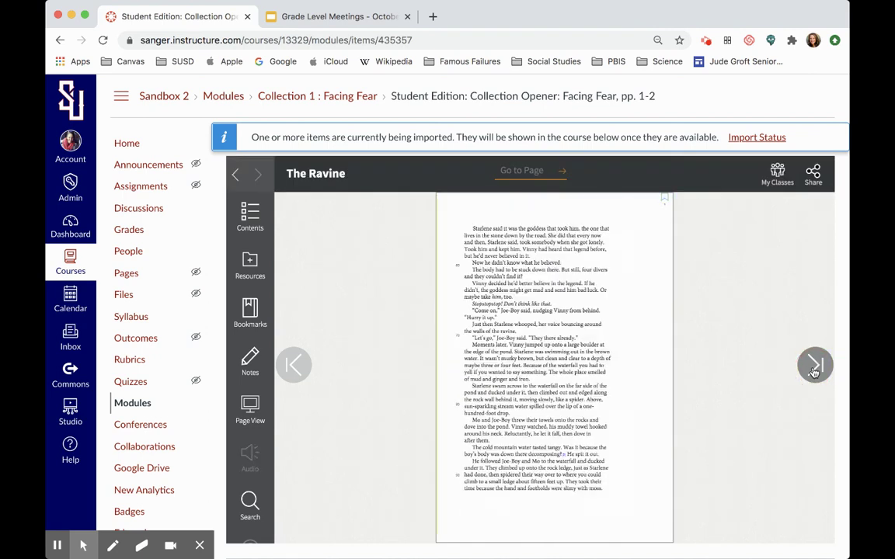
left_click(127, 144)
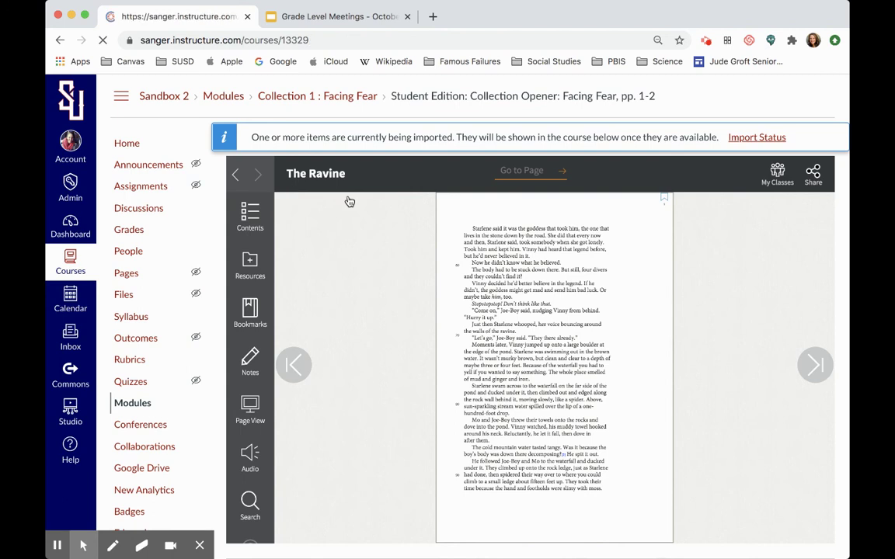
scroll(350, 200, "down", 5)
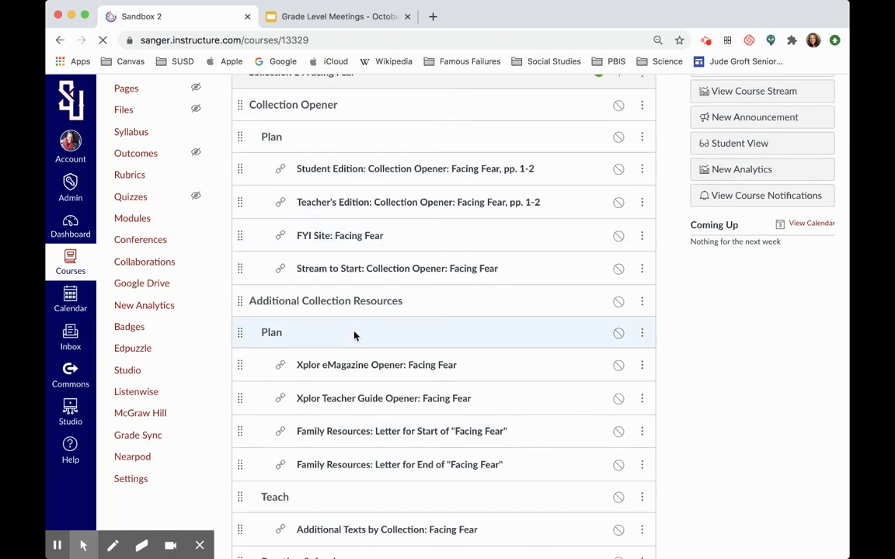
- Page forward in Student Edition: The Ravine, pp. 3-12, then return to the course
scroll(354, 336, "down", 2)
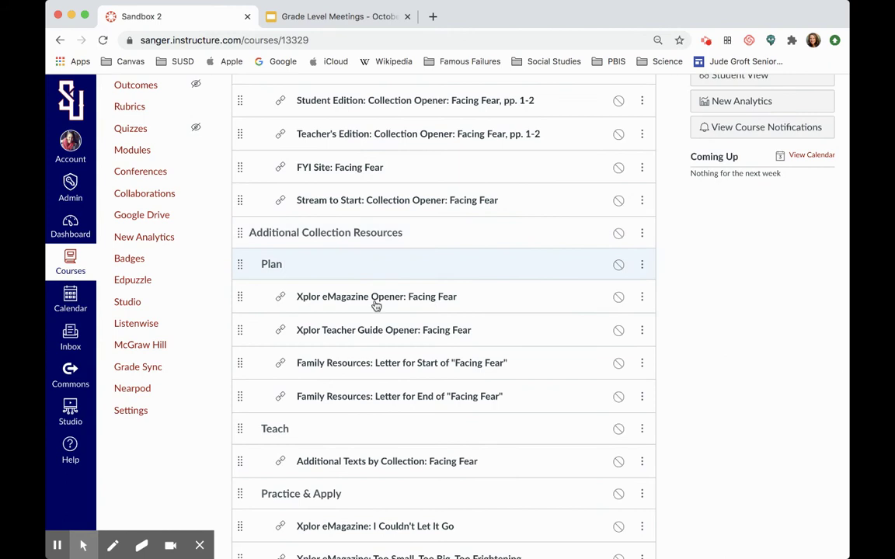
scroll(393, 371, "down", 4)
scroll(425, 332, "down", 5)
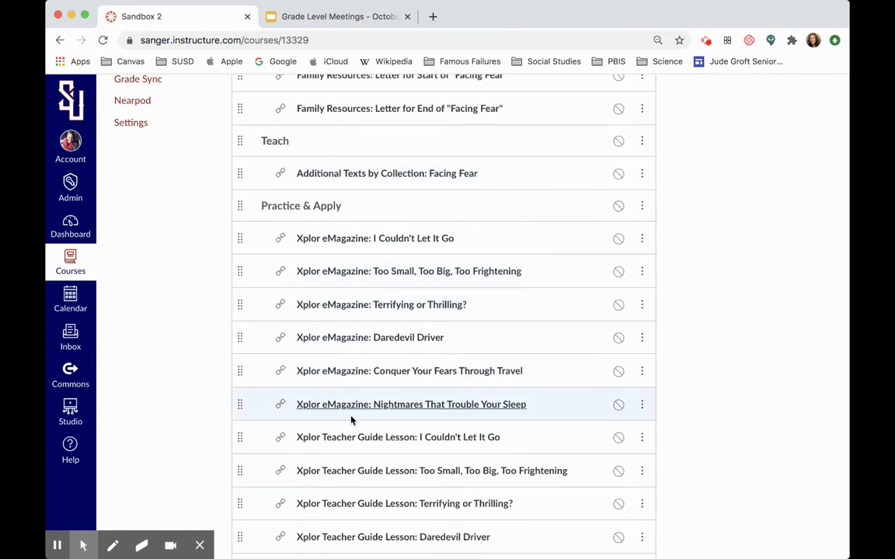
scroll(351, 418, "down", 8)
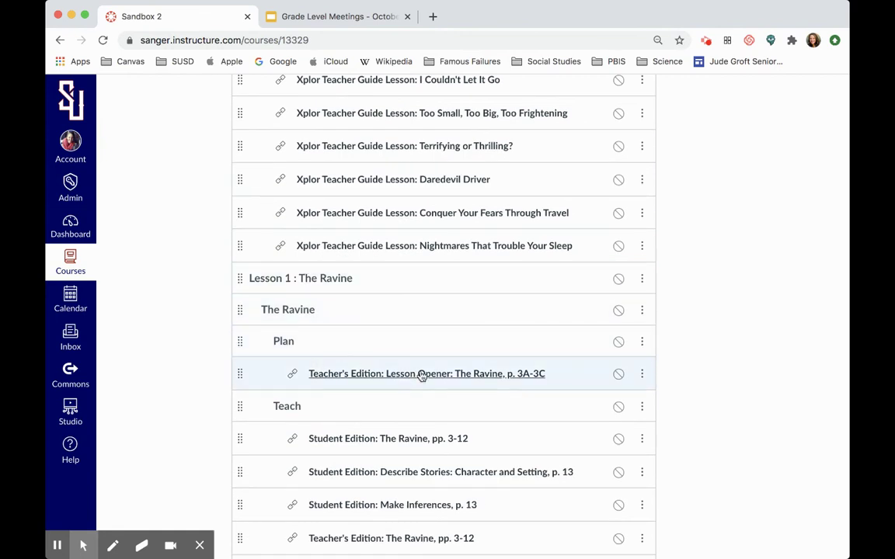
scroll(422, 373, "down", 3)
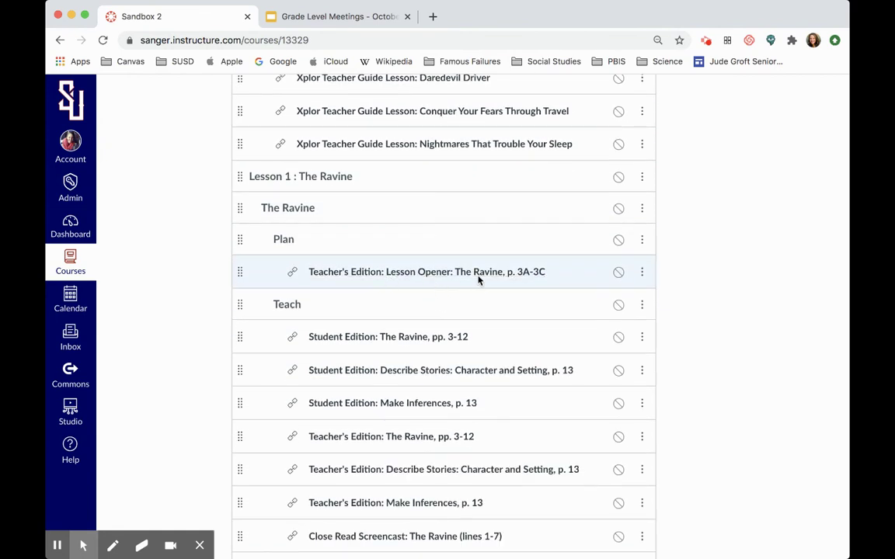
scroll(395, 281, "down", 2)
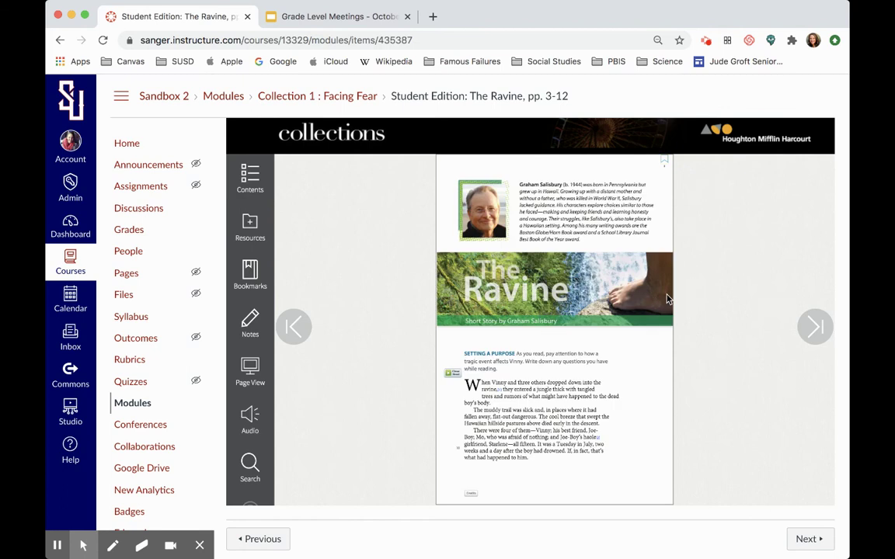
left_click(816, 329)
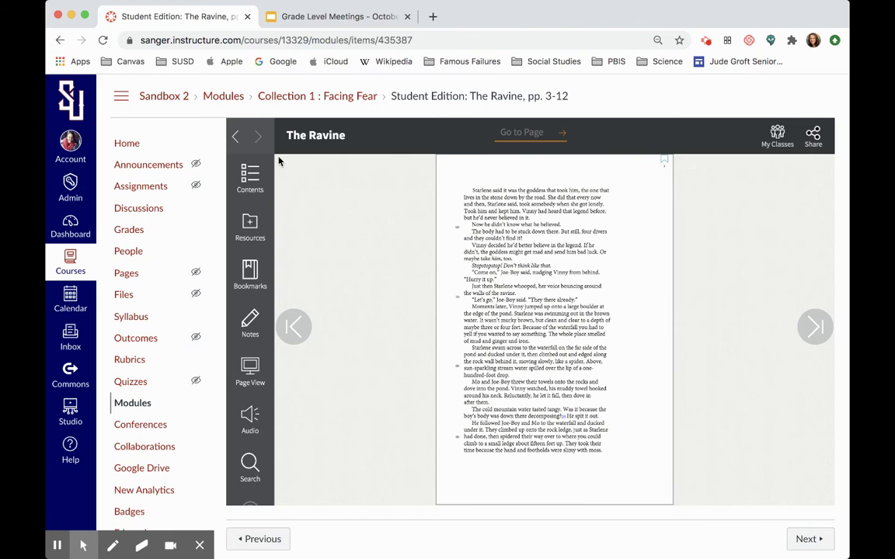
left_click(60, 40)
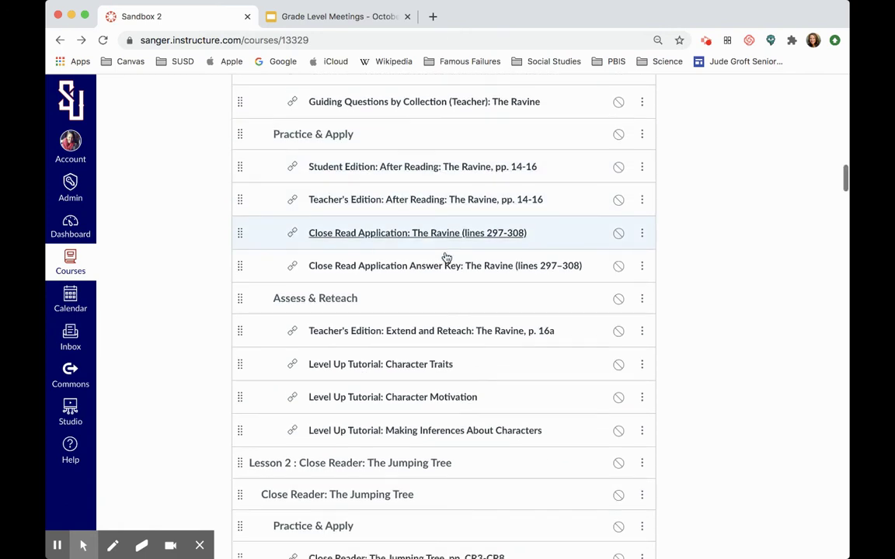
- Review the Sandbox 2 home page's Collection 1 : Facing Fear items, starting from the Collection Opener
scroll(447, 257, "down", 3)
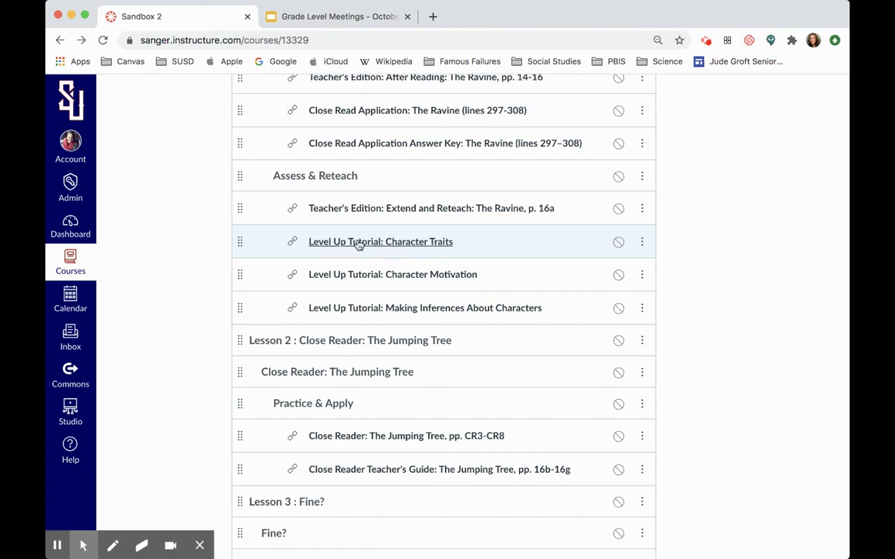
scroll(359, 247, "down", 3)
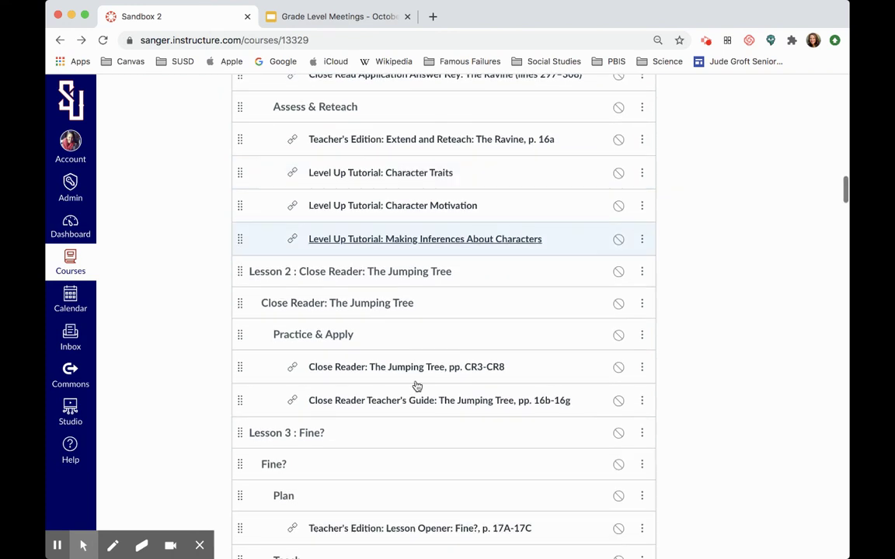
scroll(420, 412, "down", 5)
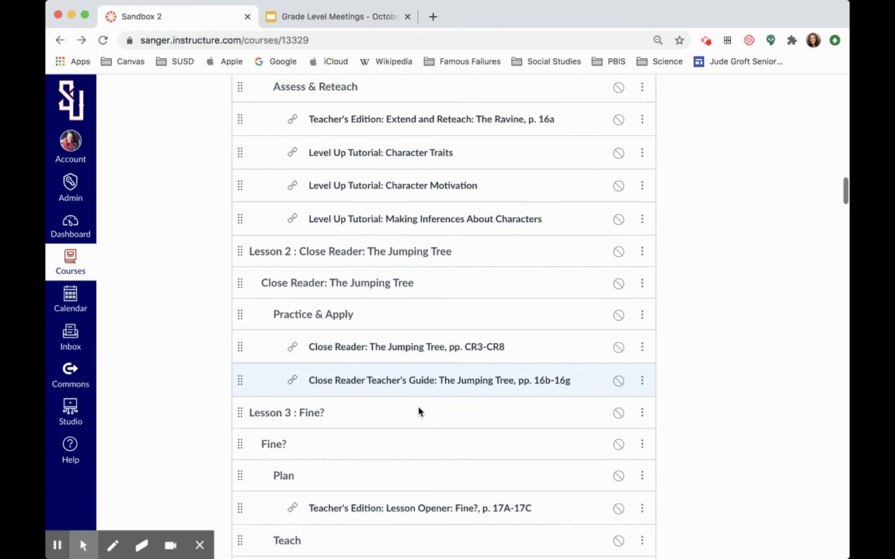
scroll(419, 412, "down", 15)
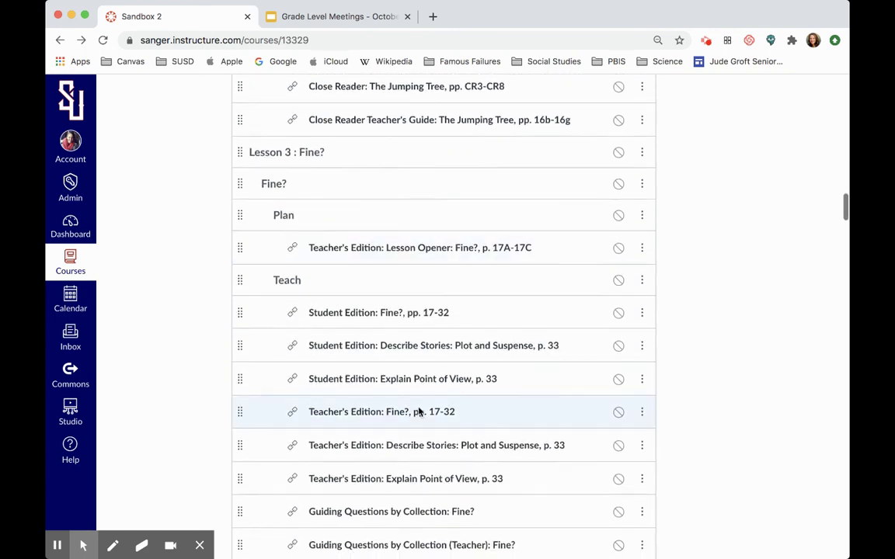
scroll(420, 412, "down", 12)
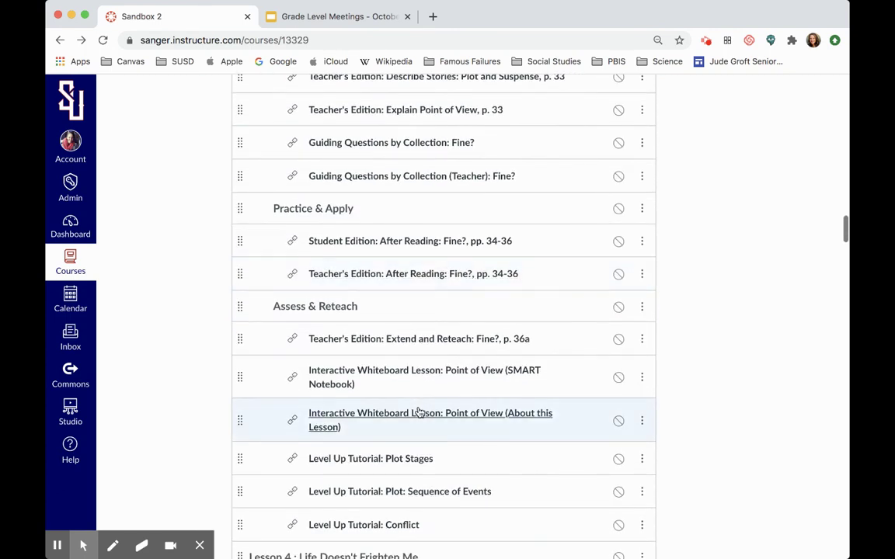
scroll(420, 412, "down", 6)
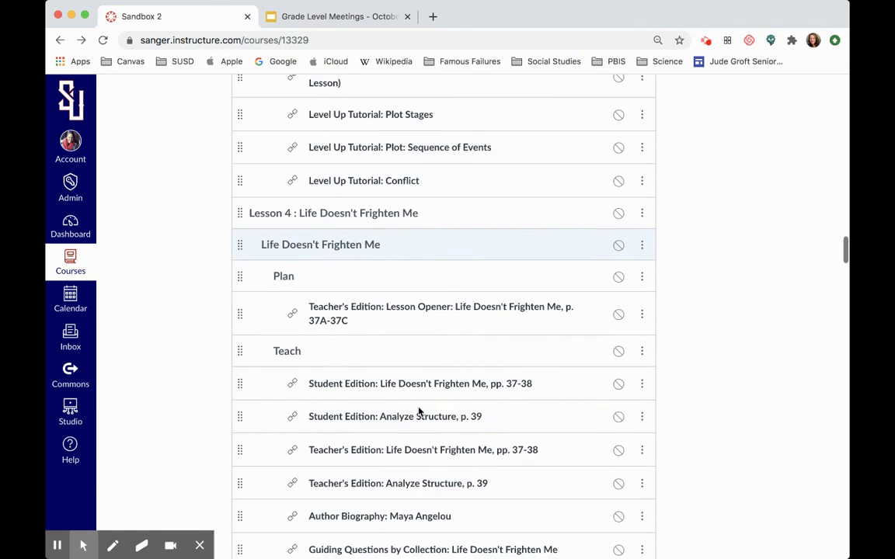
scroll(419, 411, "up", 20)
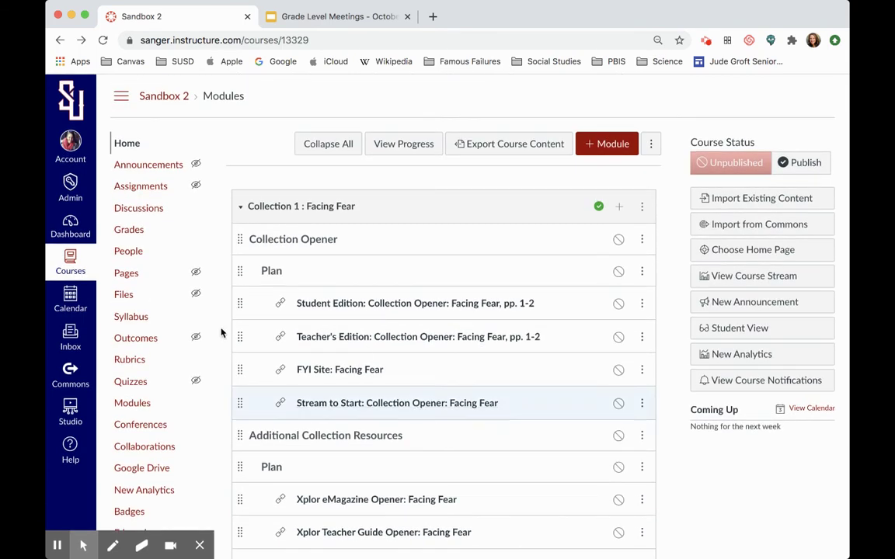
scroll(175, 377, "down", 2)
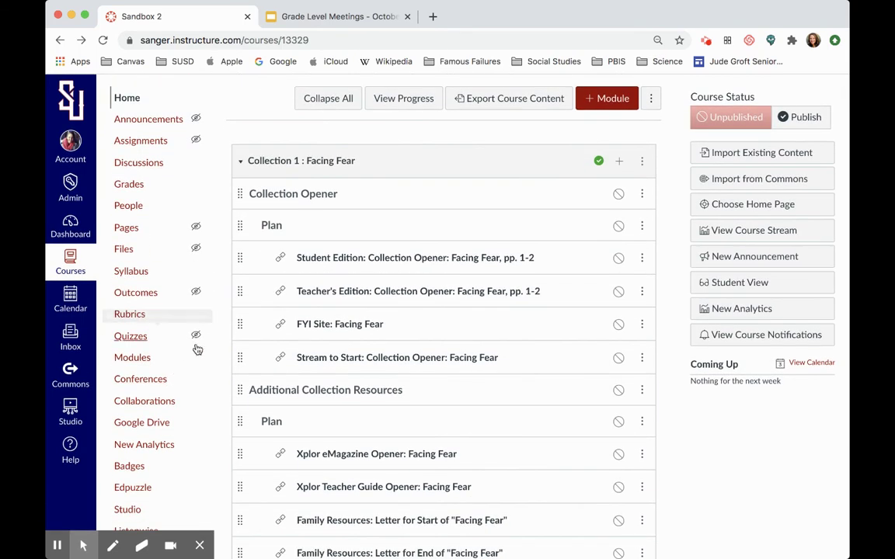
scroll(143, 455, "down", 5)
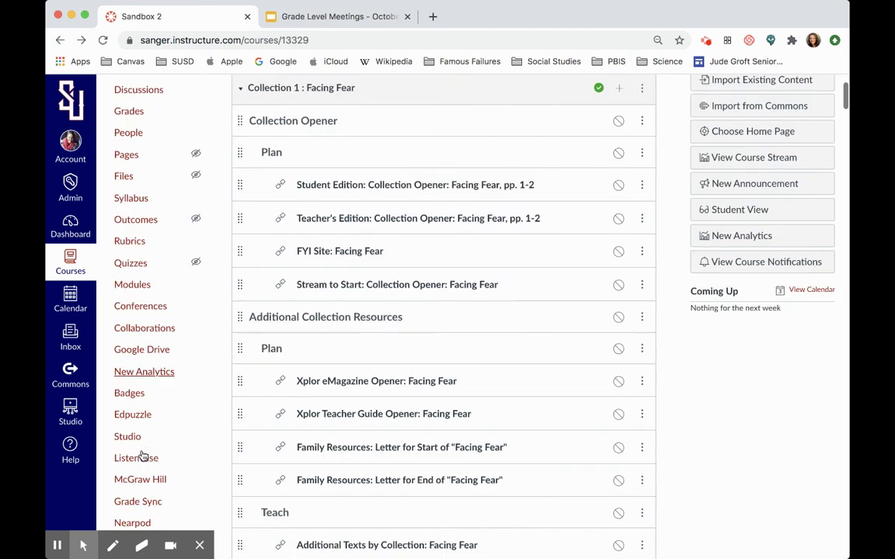
scroll(143, 457, "up", 5)
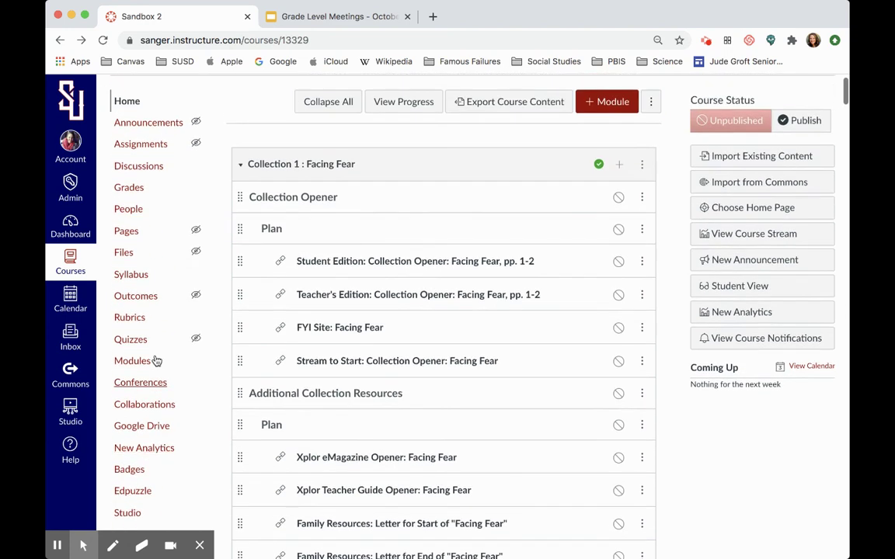
scroll(178, 444, "down", 1)
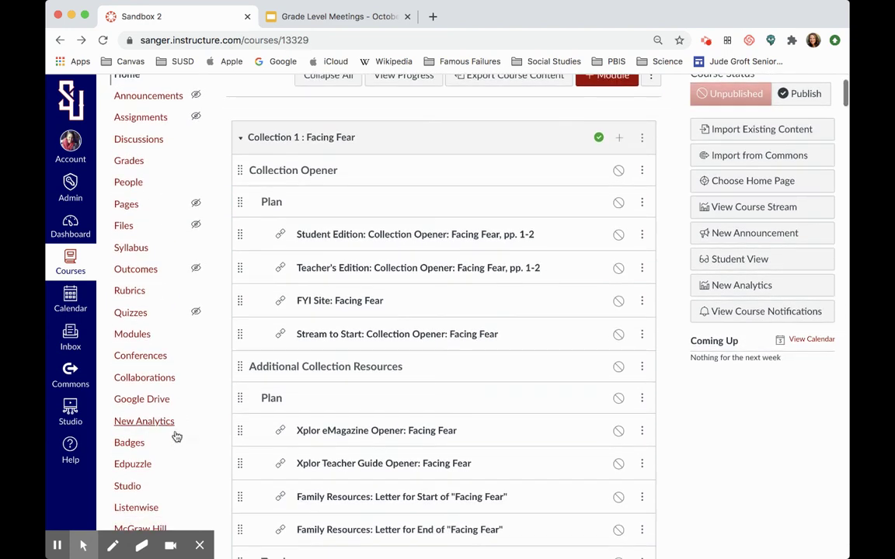
- Open the Sandbox 2 quiz list and locate the Grade 6, Collection 1 Test
left_click(142, 315)
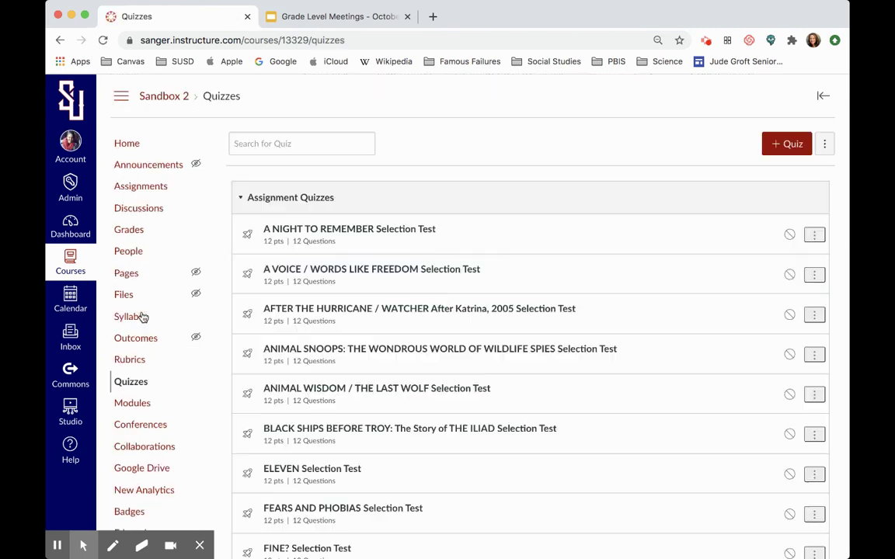
scroll(379, 270, "down", 2)
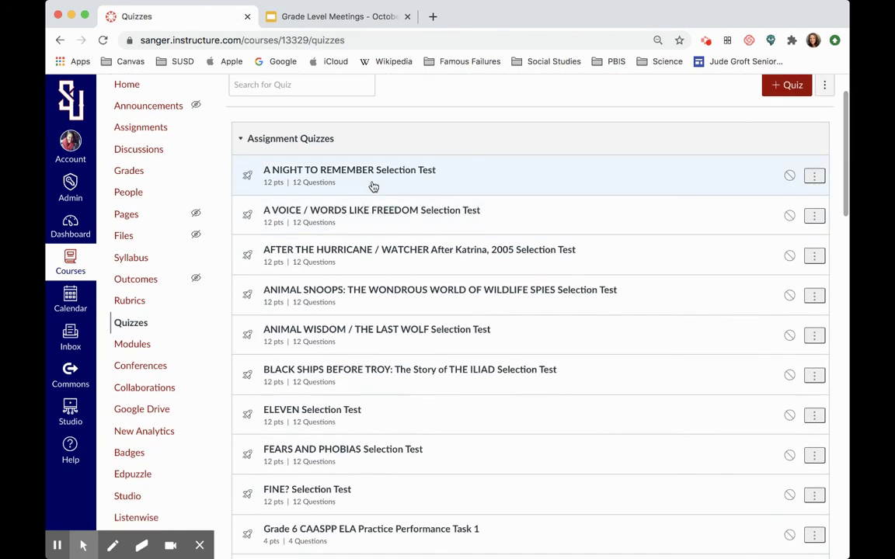
scroll(392, 366, "down", 3)
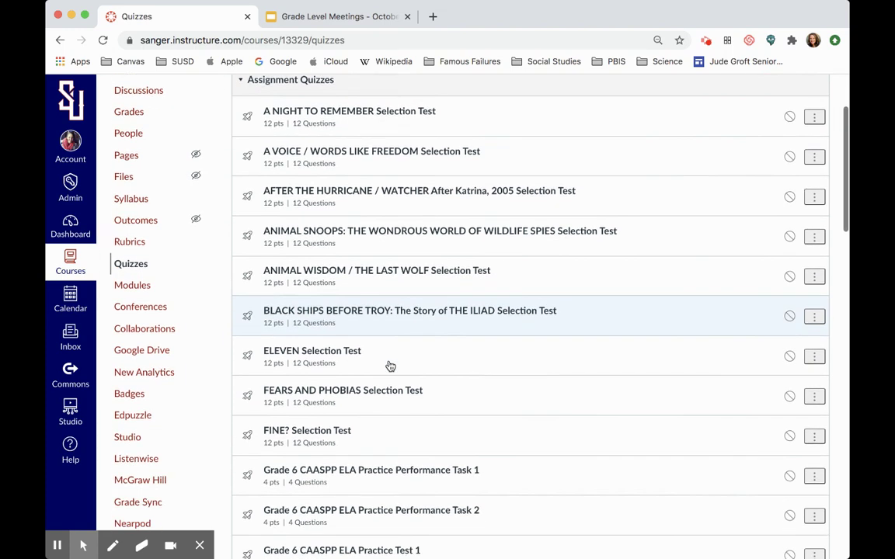
scroll(390, 366, "down", 4)
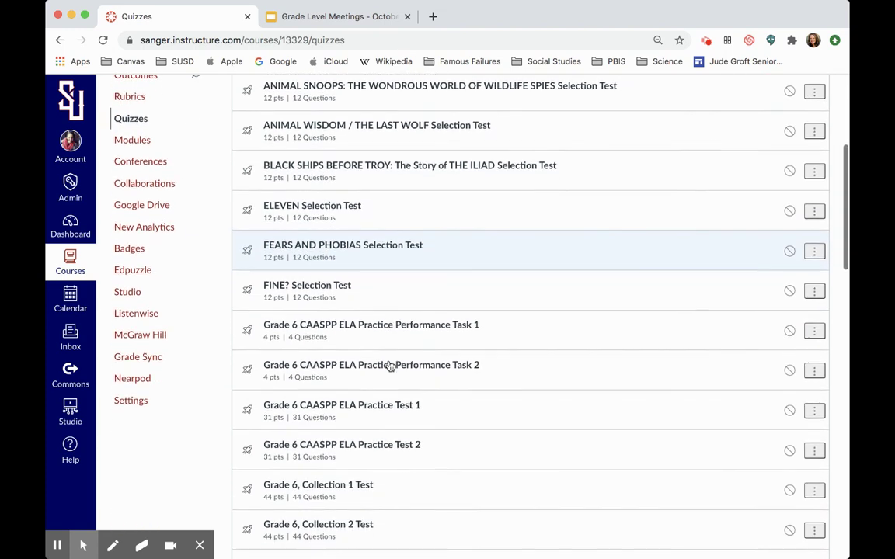
scroll(390, 366, "down", 5)
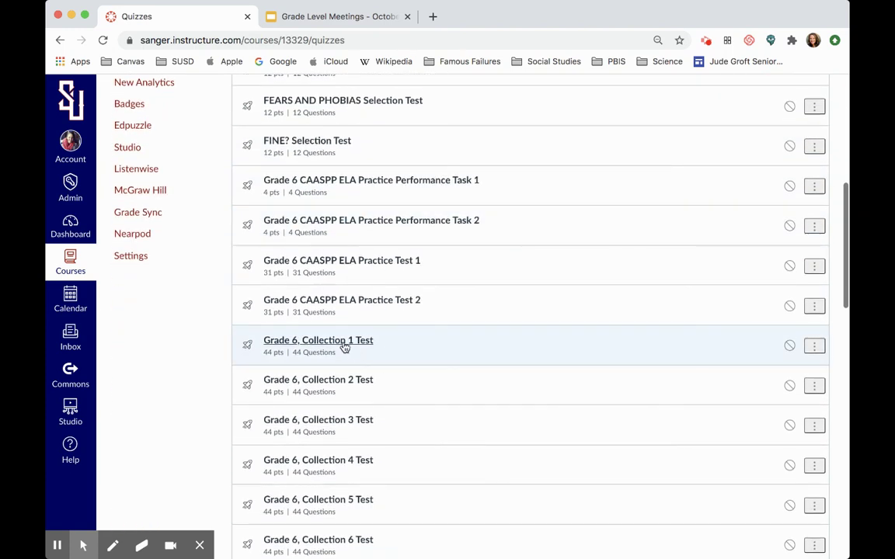
scroll(345, 347, "down", 6)
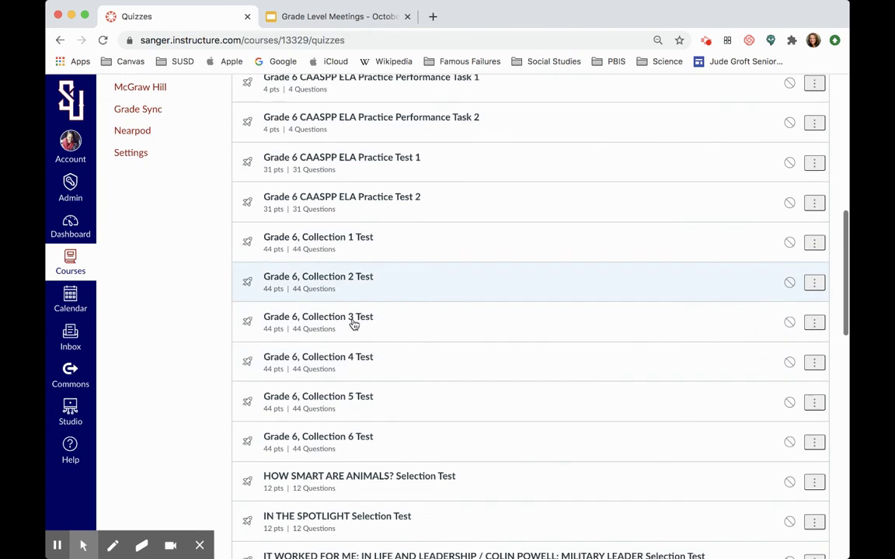
scroll(364, 411, "down", 4)
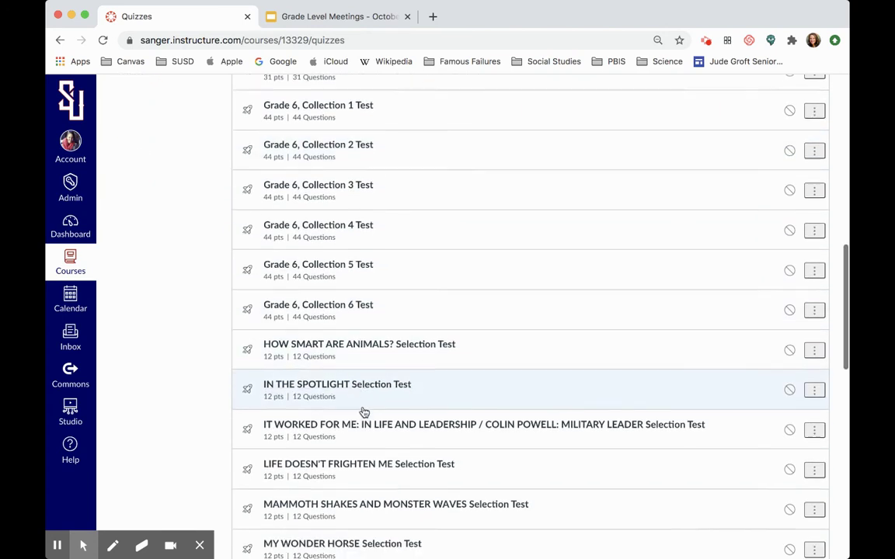
scroll(363, 412, "down", 6)
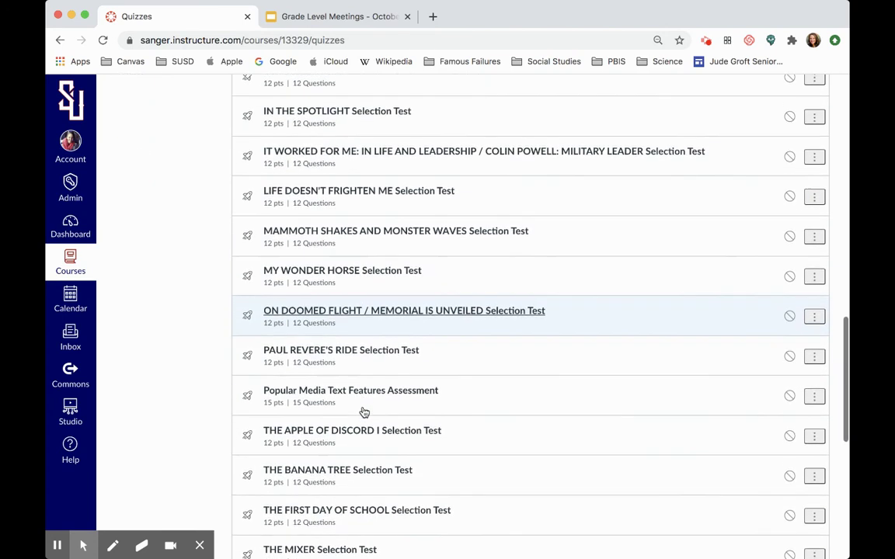
scroll(363, 412, "up", 11)
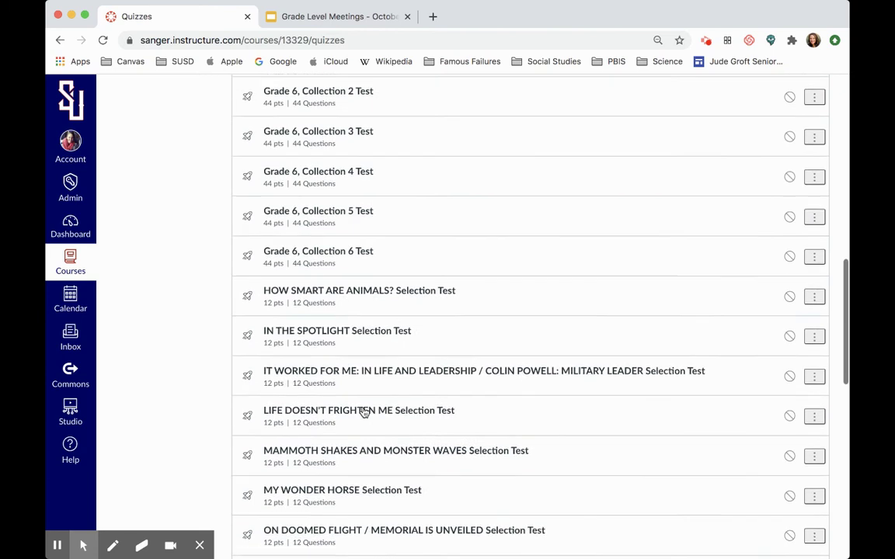
scroll(364, 411, "up", 4)
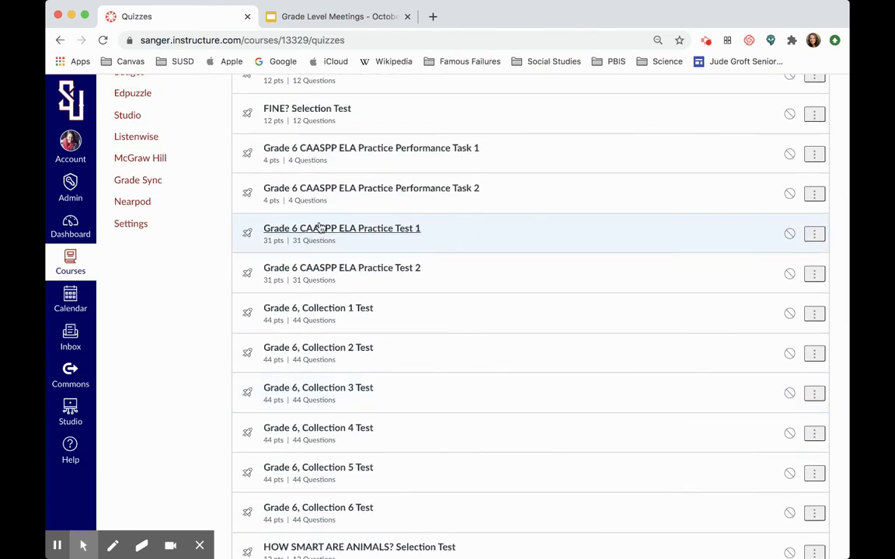
scroll(442, 239, "up", 1)
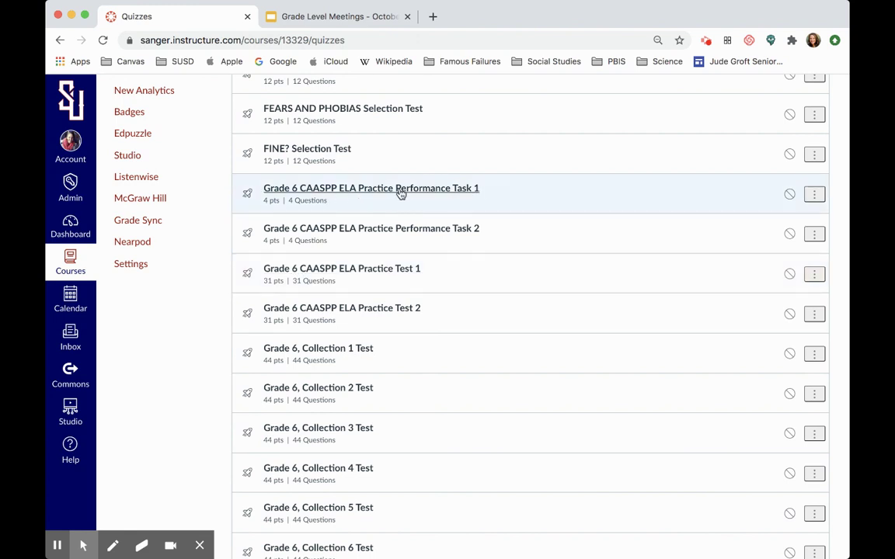
scroll(400, 192, "down", 2)
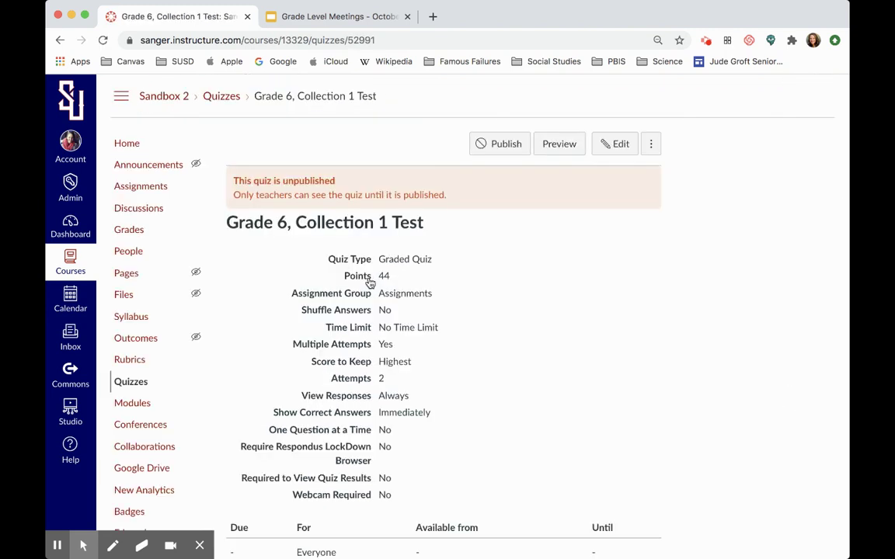
- Open the Grade 6, Collection 1 Test in the quiz editor
scroll(370, 283, "down", 3)
scroll(373, 283, "up", 3)
left_click(615, 145)
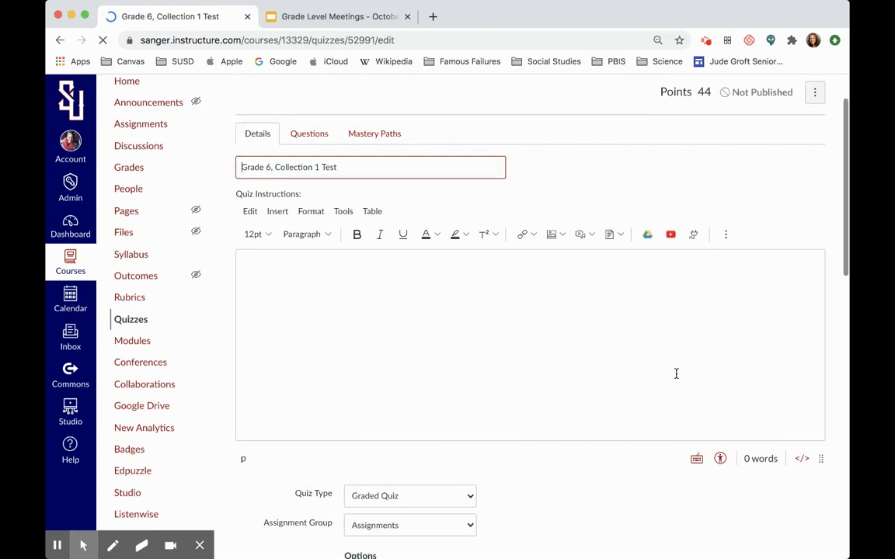
scroll(676, 374, "down", 5)
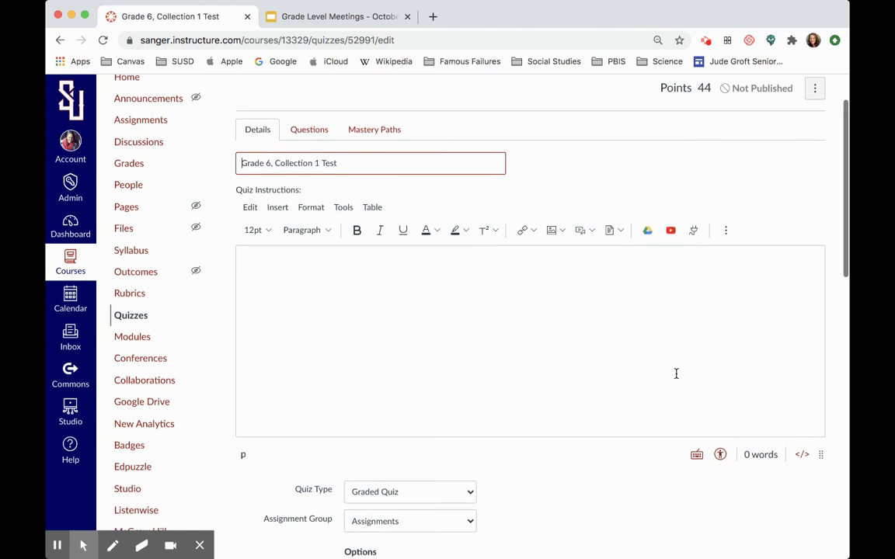
scroll(676, 377, "down", 3)
scroll(675, 376, "up", 5)
scroll(668, 373, "up", 3)
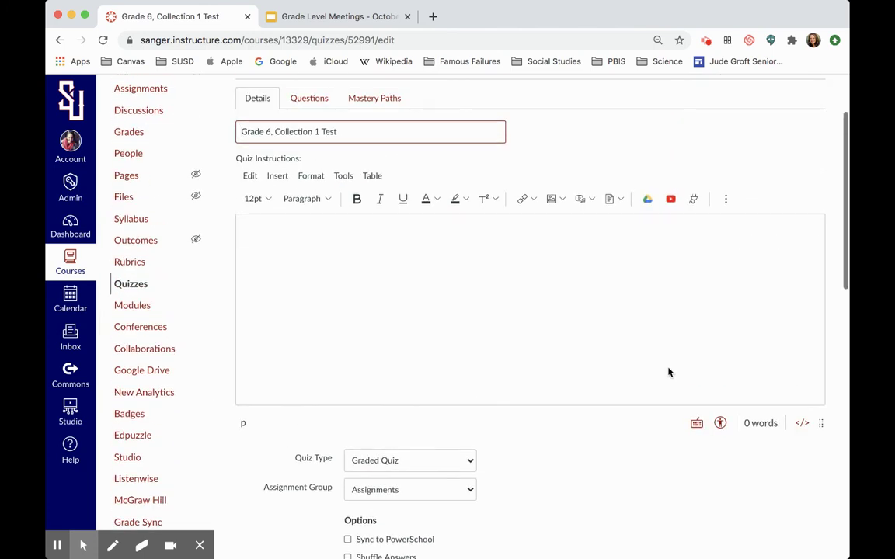
scroll(326, 242, "down", 1)
- Review the quiz instructions, assignment group choices and quiz type, assigned to Everyone
left_click(276, 221)
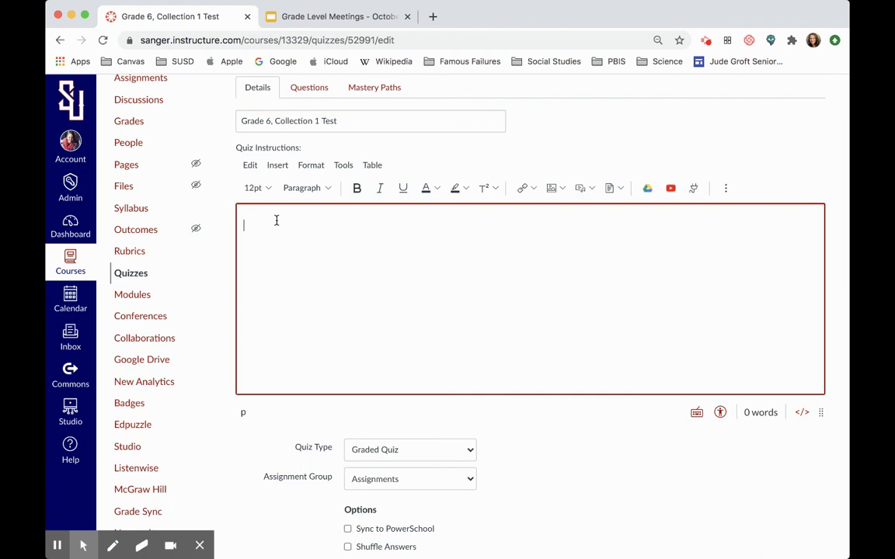
scroll(369, 233, "down", 1)
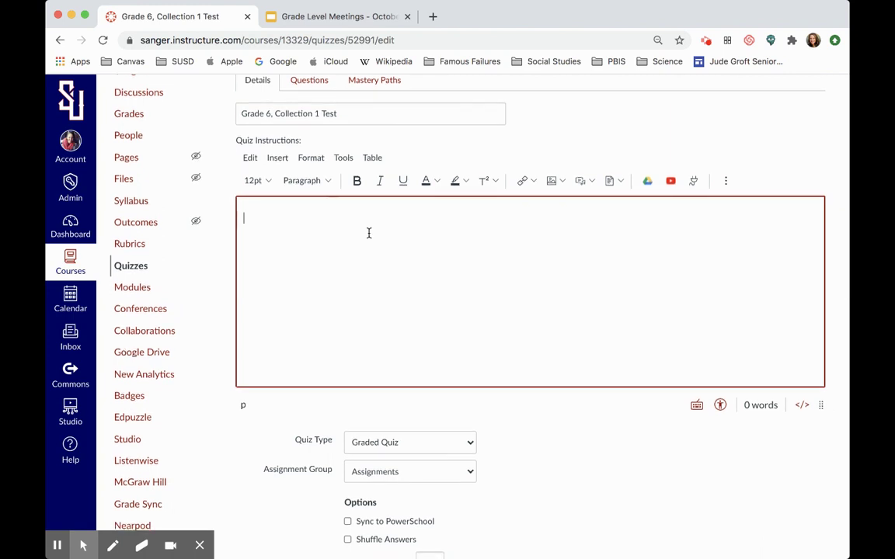
scroll(369, 233, "down", 5)
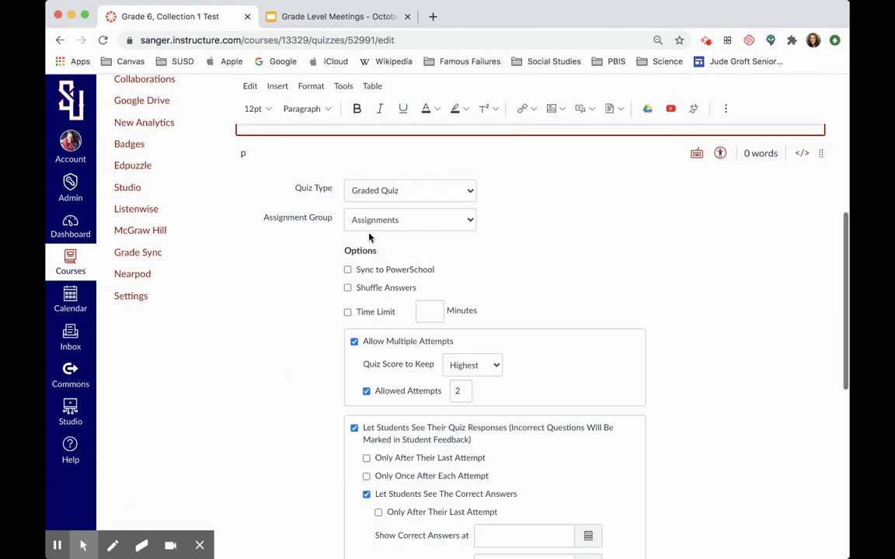
scroll(544, 264, "down", 1)
left_click(462, 190)
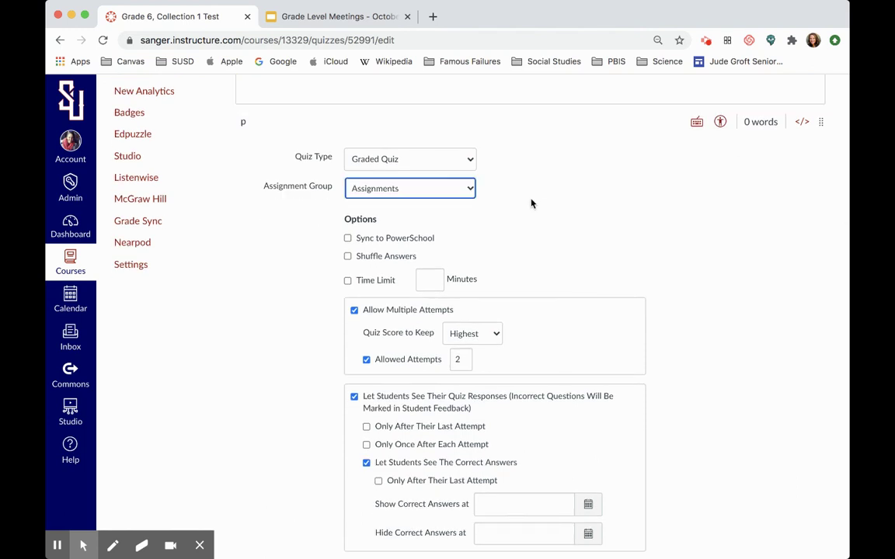
scroll(505, 171, "down", 1)
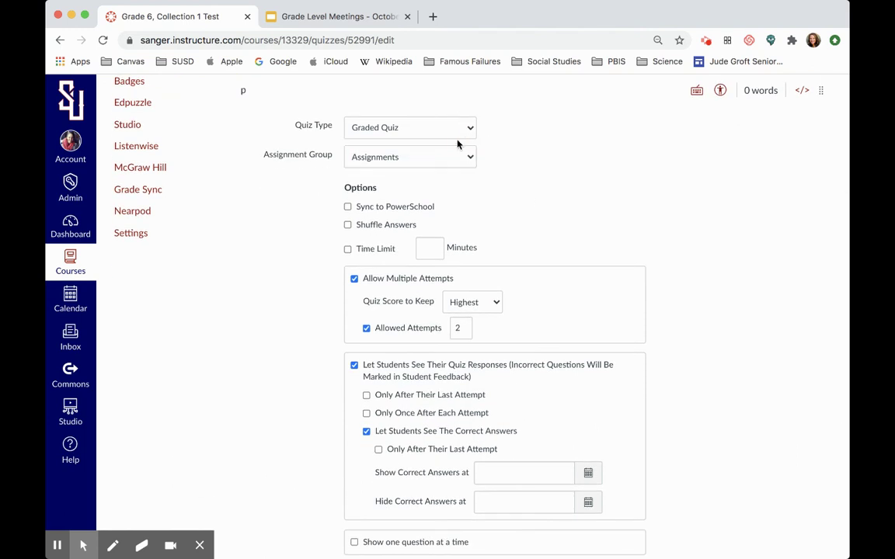
key("shift+Tab")
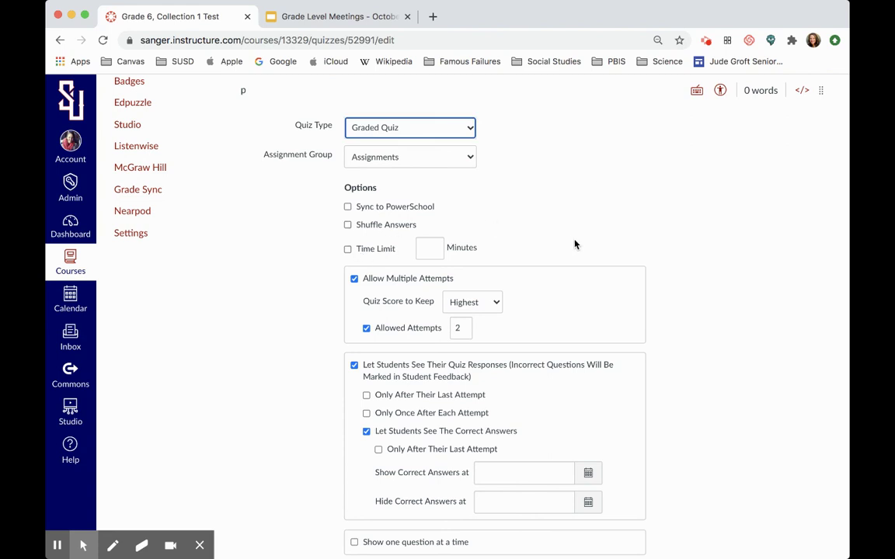
scroll(577, 257, "down", 5)
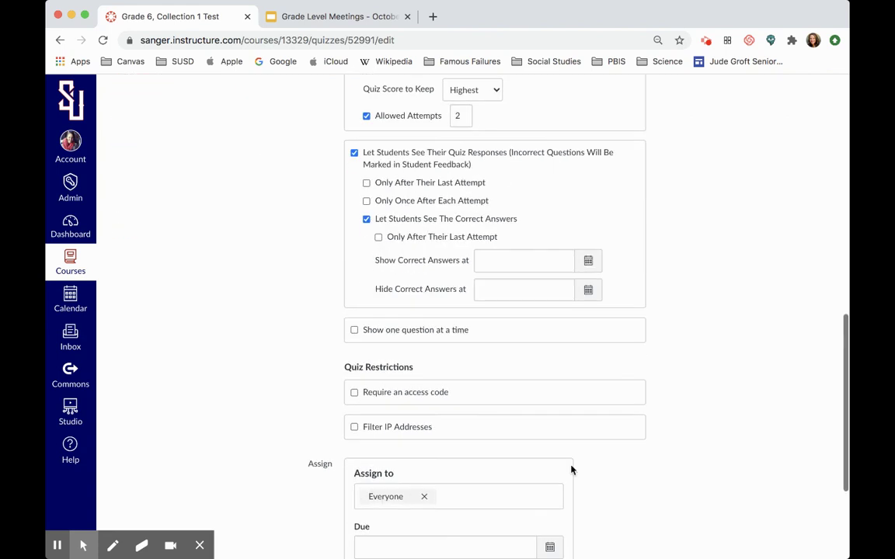
scroll(420, 426, "down", 4)
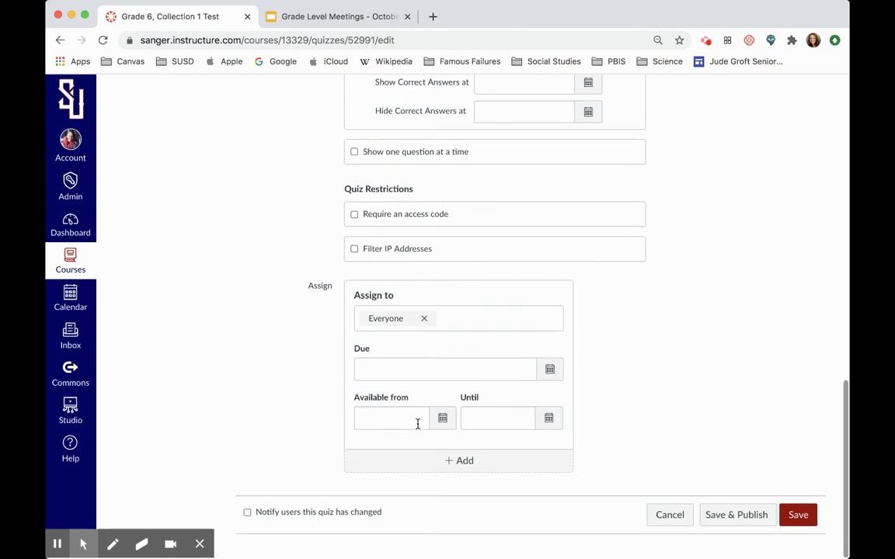
scroll(543, 248, "up", 15)
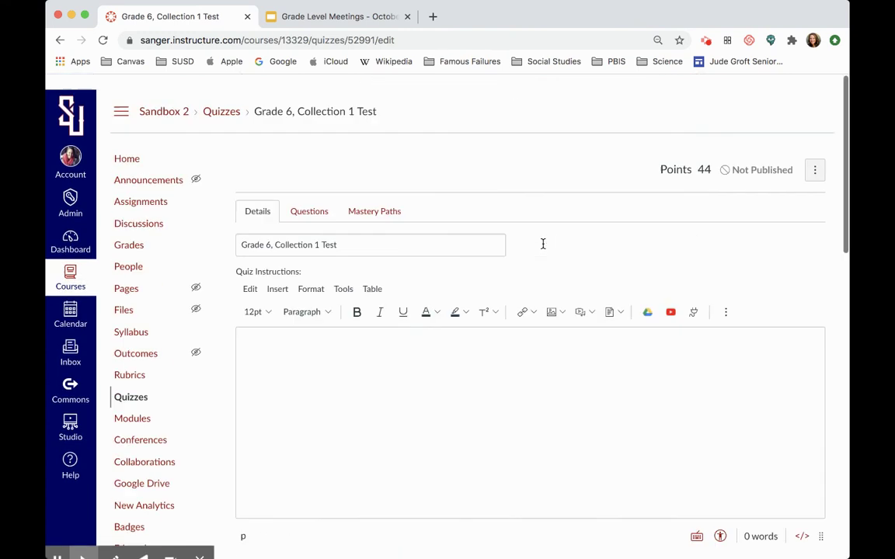
- Show the test's question list and read through The Highwayman poem
left_click(308, 197)
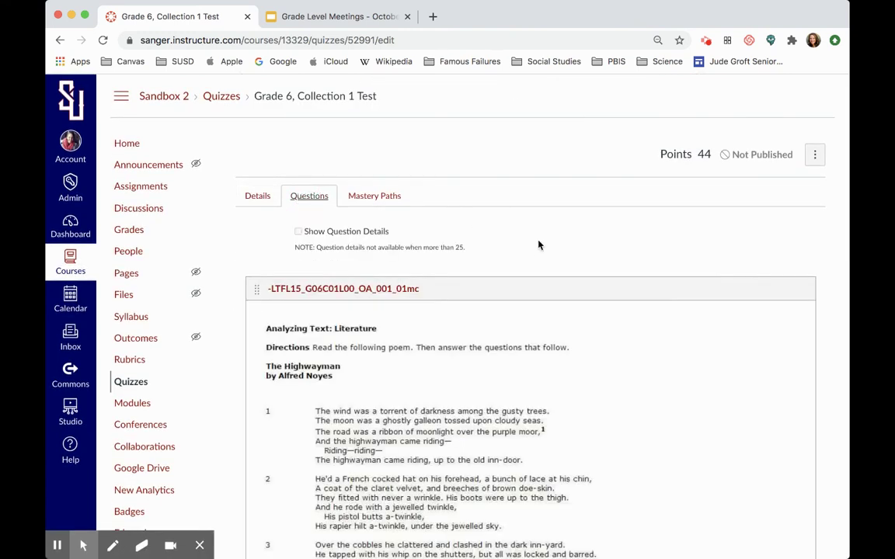
scroll(539, 245, "down", 2)
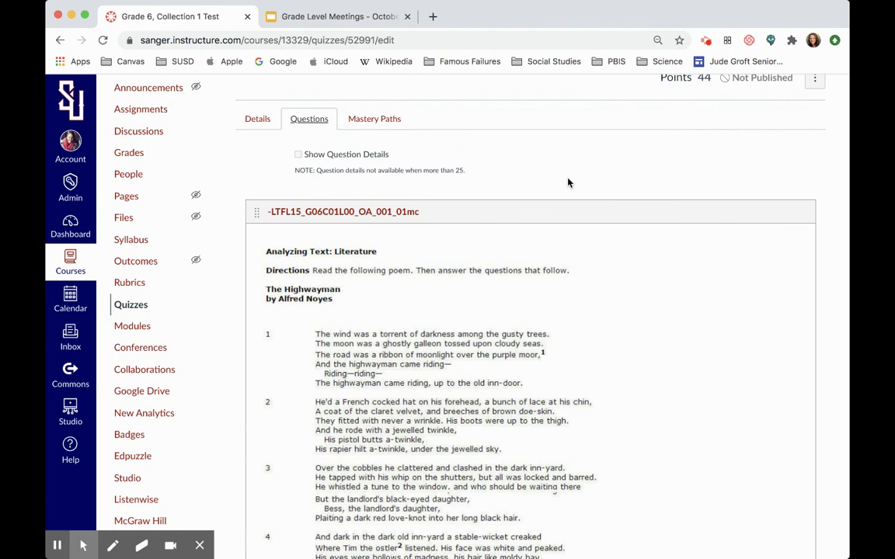
scroll(568, 183, "down", 20)
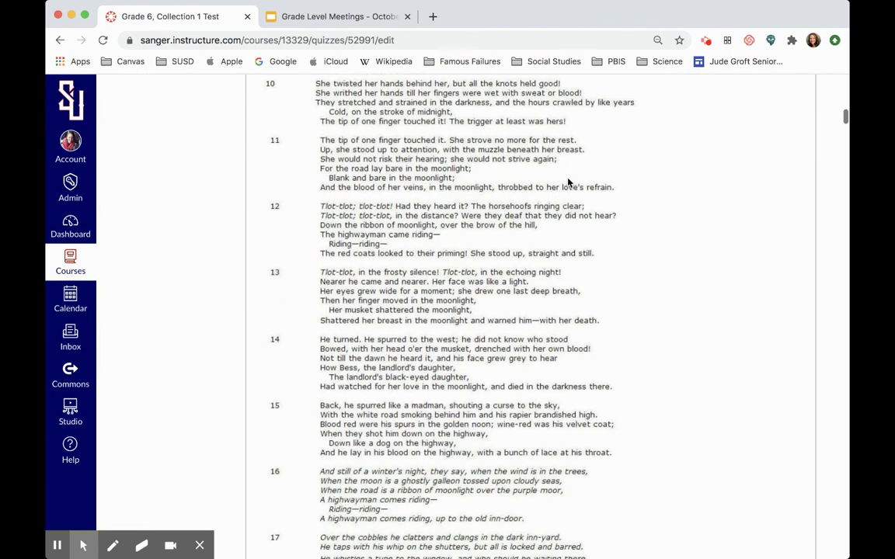
scroll(568, 183, "down", 20)
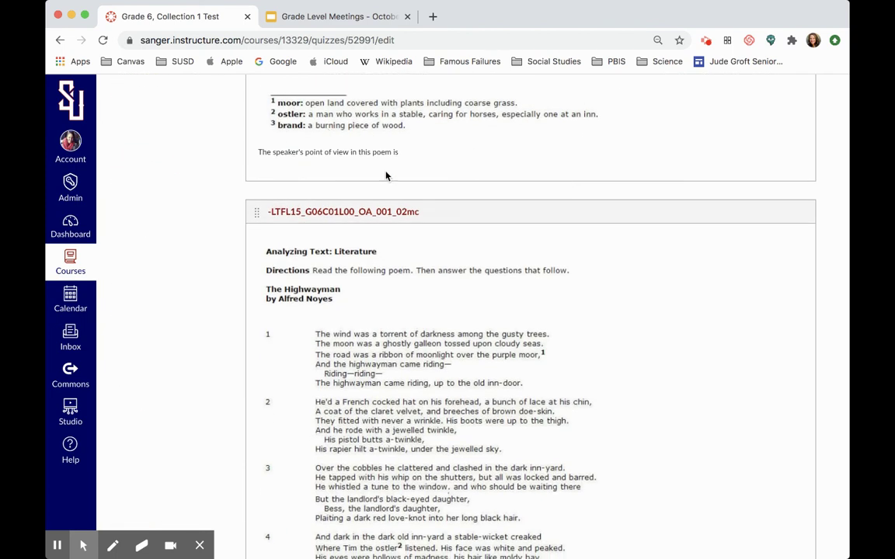
scroll(433, 236, "down", 2)
scroll(440, 241, "up", 20)
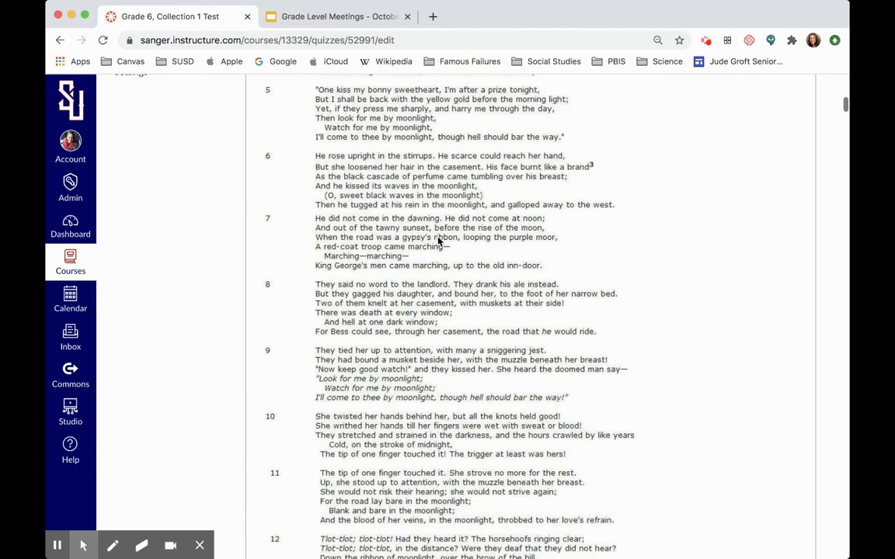
scroll(440, 241, "up", 8)
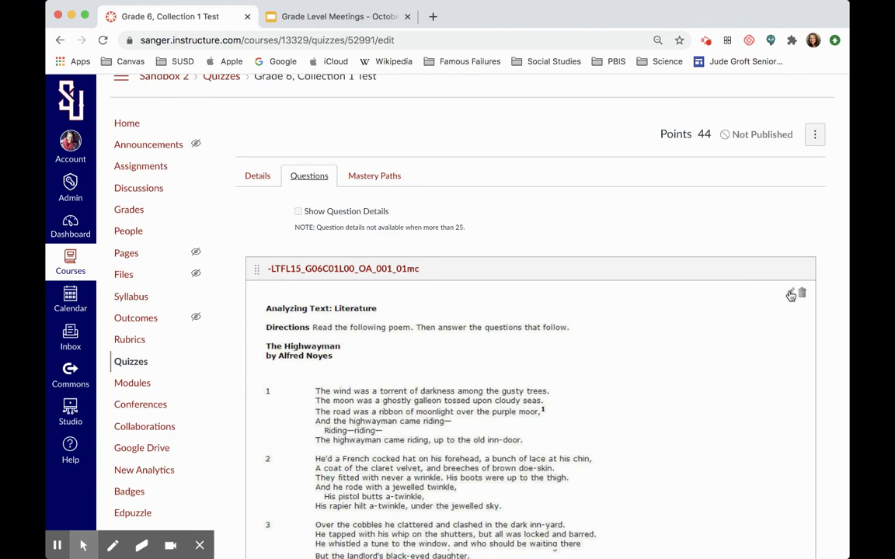
- Open the first 1-point multiple-choice question and review its answers
left_click(791, 295)
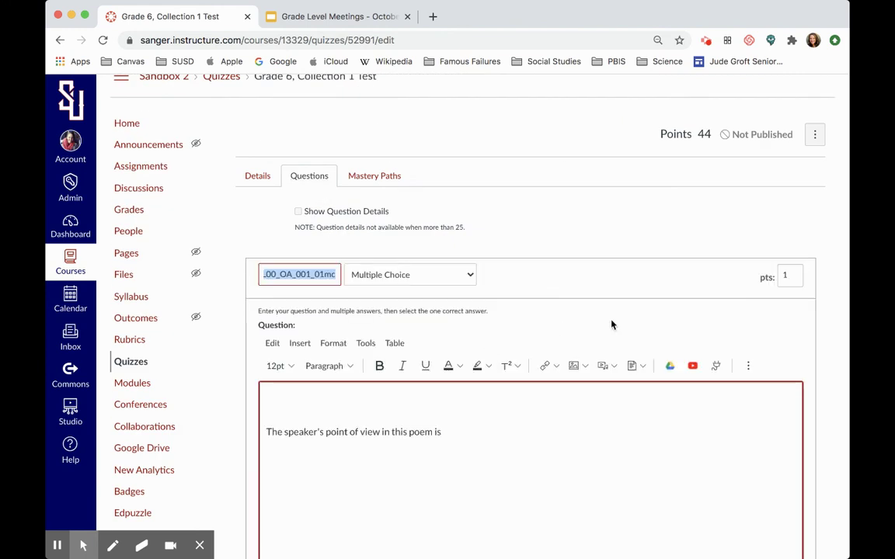
scroll(544, 327, "down", 5)
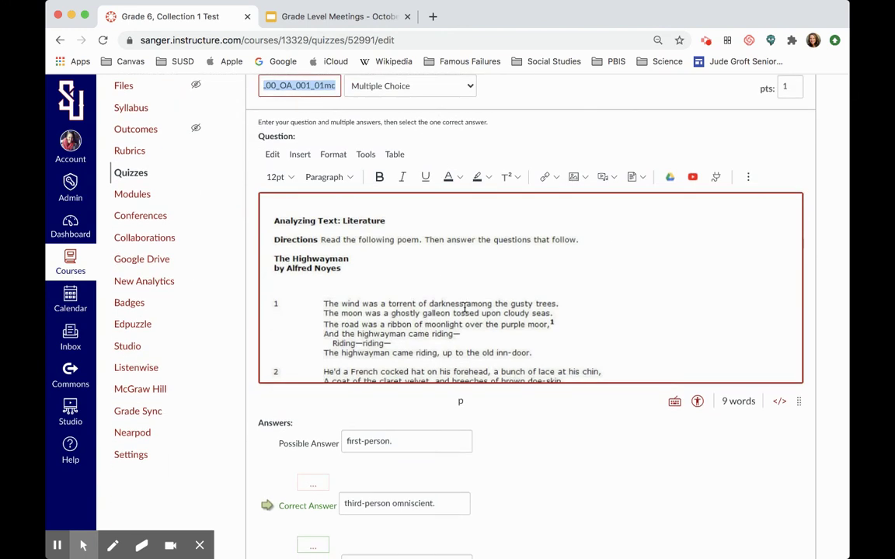
scroll(544, 365, "down", 1)
scroll(558, 437, "down", 5)
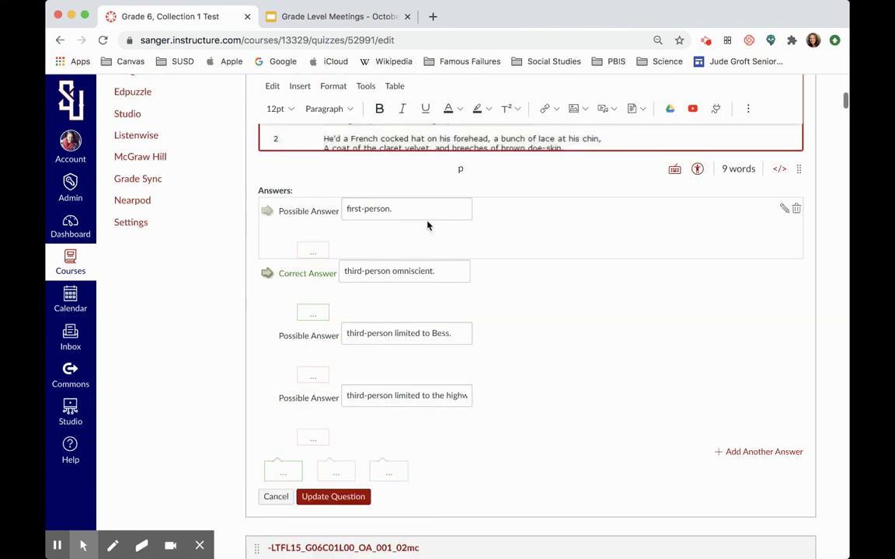
scroll(497, 443, "down", 1)
scroll(524, 450, "down", 5)
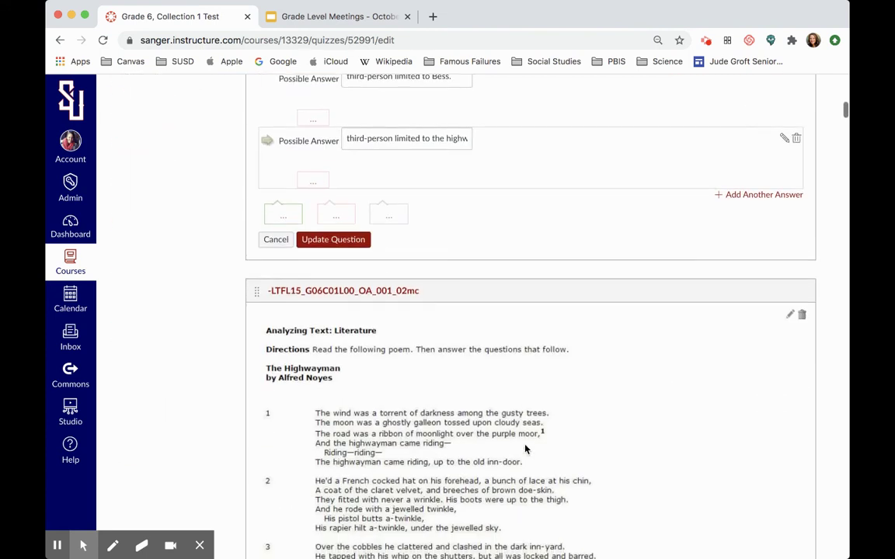
scroll(524, 449, "up", 15)
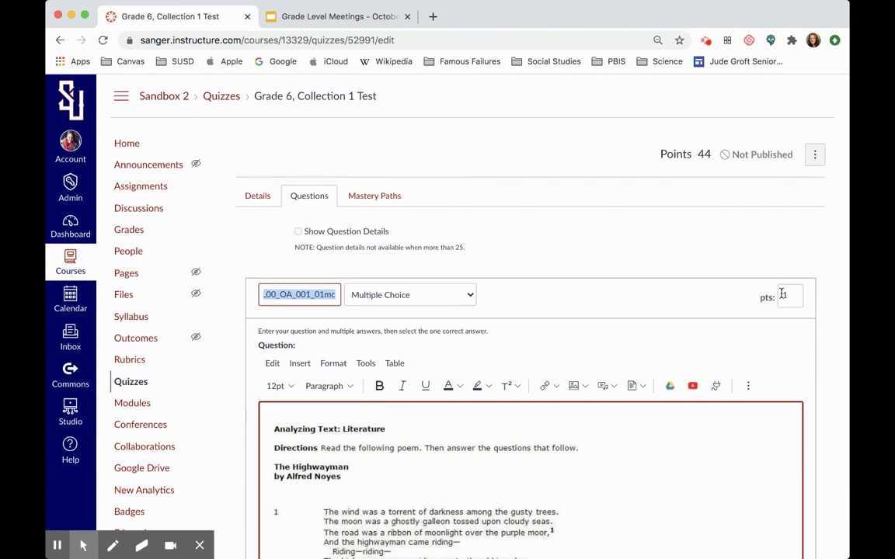
scroll(794, 335, "down", 10)
scroll(794, 335, "up", 1)
scroll(801, 305, "up", 1)
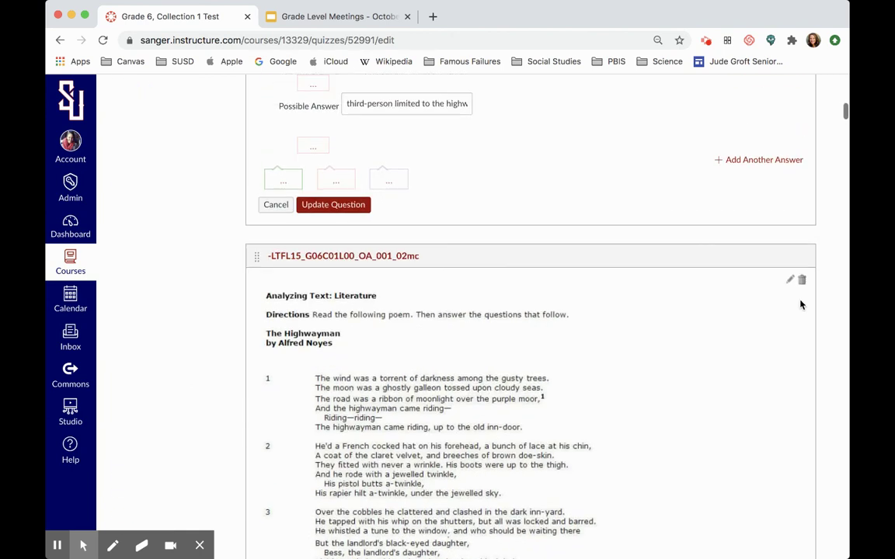
- Cancel the first question's edit so it stays unchanged
left_click(276, 205)
scroll(624, 304, "up", 6)
scroll(623, 306, "up", 5)
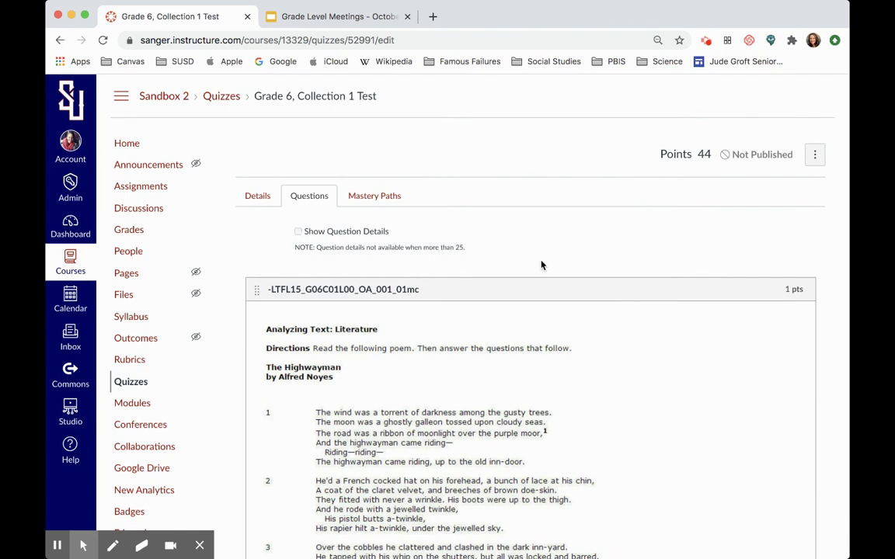
scroll(558, 270, "down", 9)
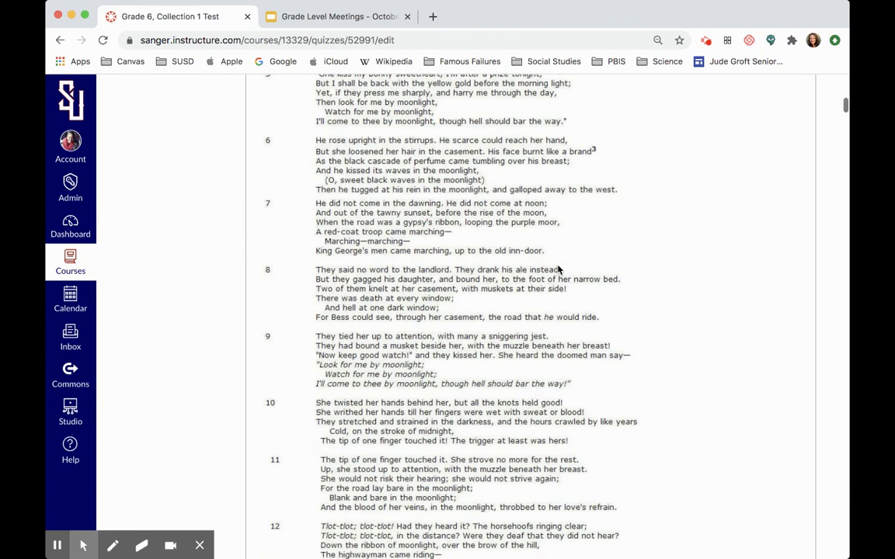
scroll(558, 270, "down", 8)
scroll(557, 265, "up", 16)
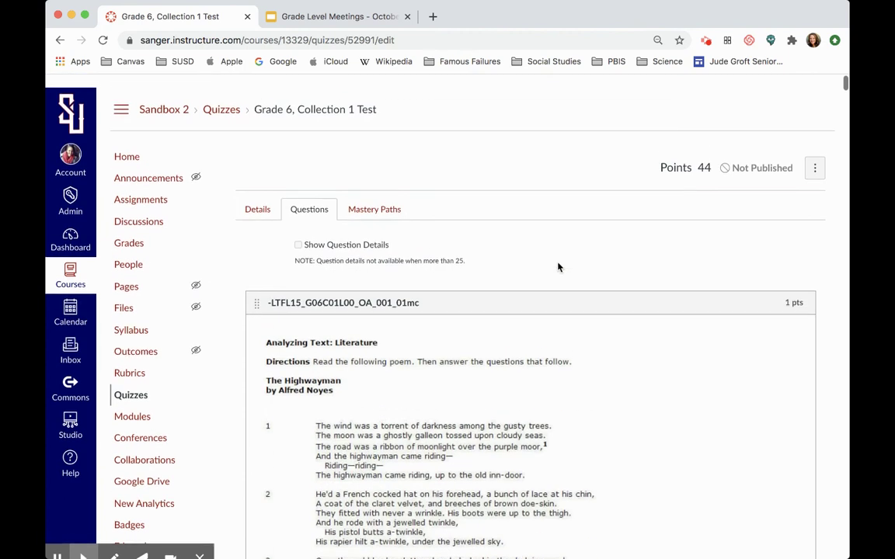
- Display the Mastery Paths ranges of 44, 30.8 and 17.6 points
left_click(386, 193)
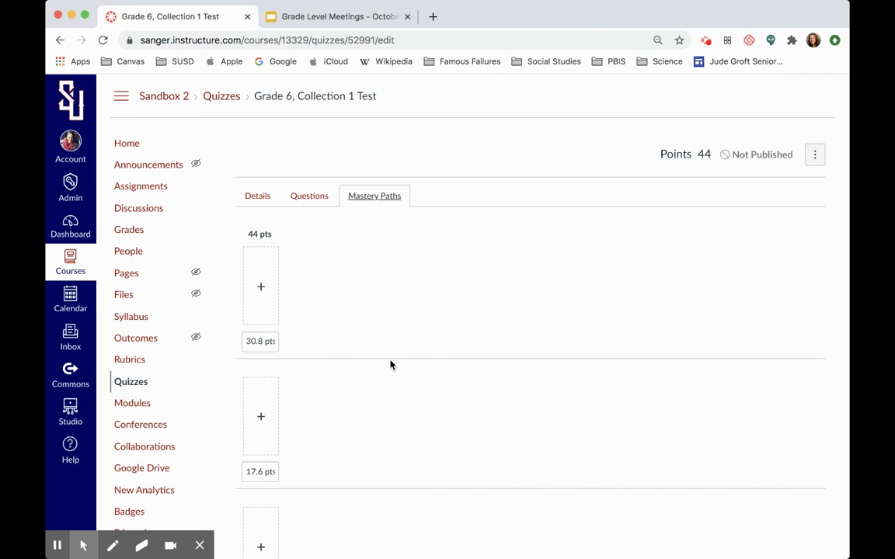
scroll(391, 365, "down", 2)
- Cancel quiz editing from the Details tab, returning to the unpublished 44-point test summary
left_click(295, 147)
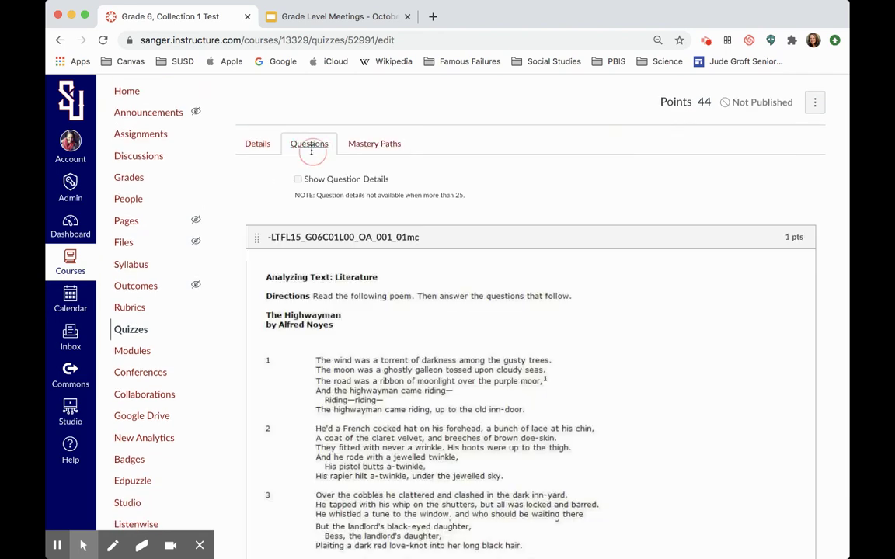
left_click(259, 150)
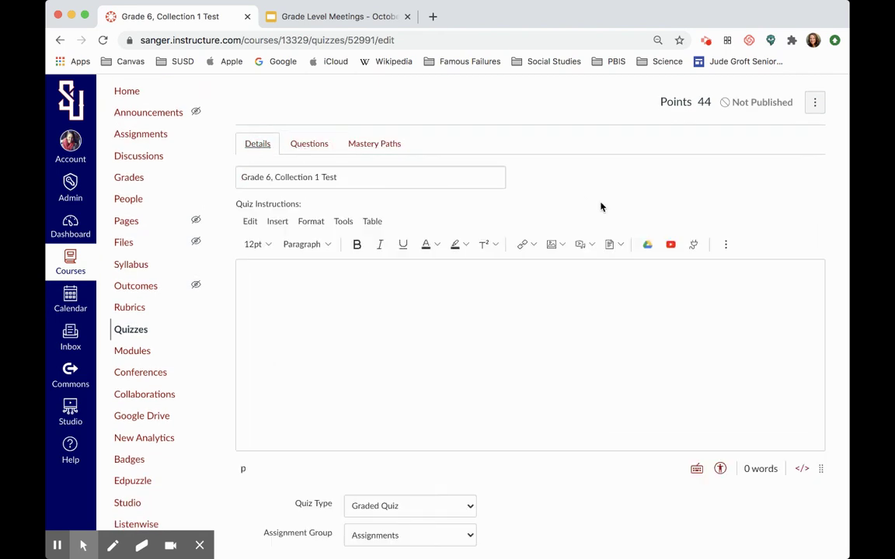
scroll(601, 207, "up", 2)
scroll(600, 206, "down", 15)
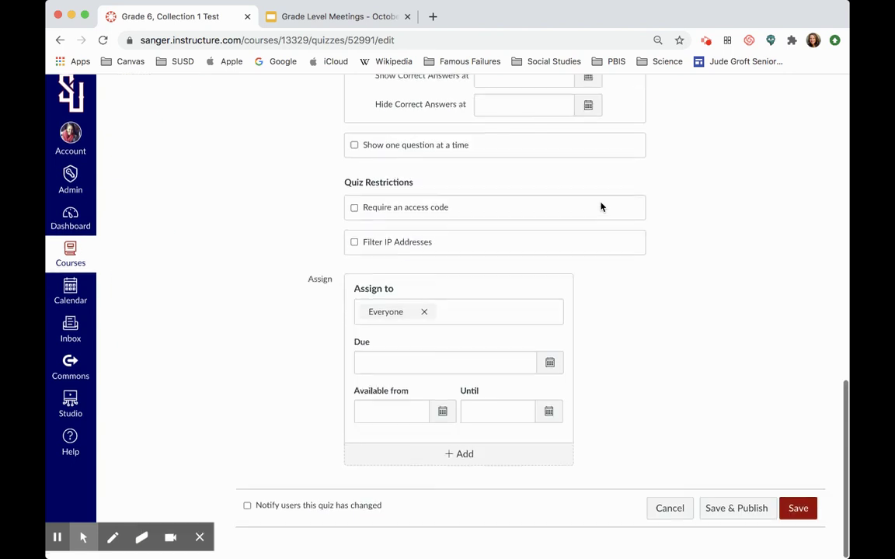
left_click(670, 515)
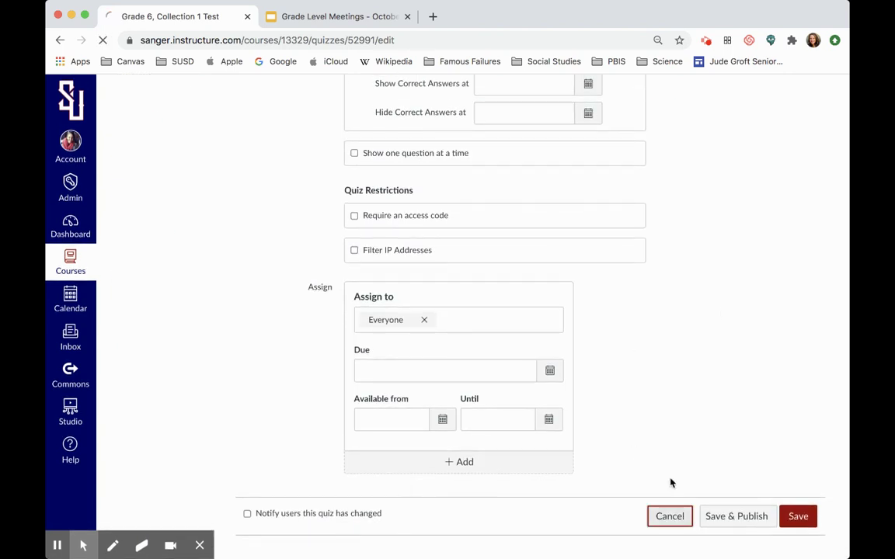
scroll(722, 314, "down", 1)
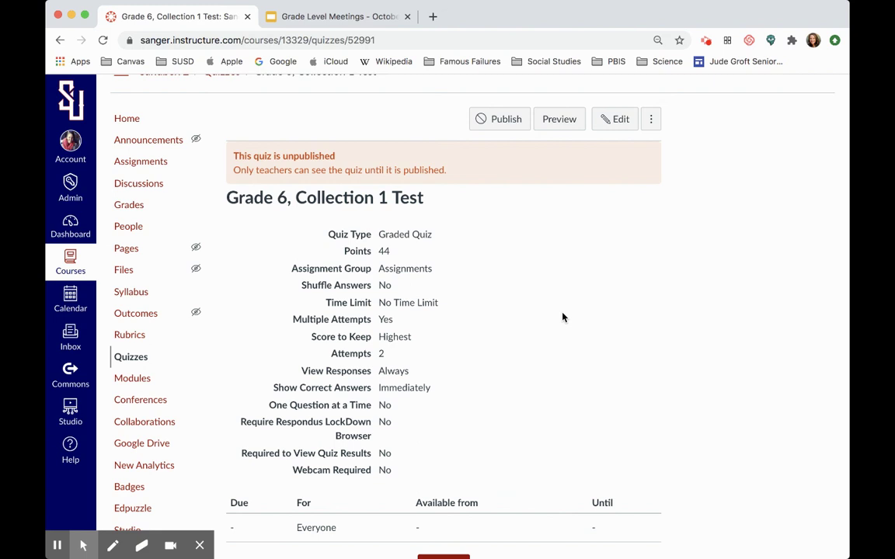
scroll(563, 317, "up", 1)
scroll(563, 316, "down", 2)
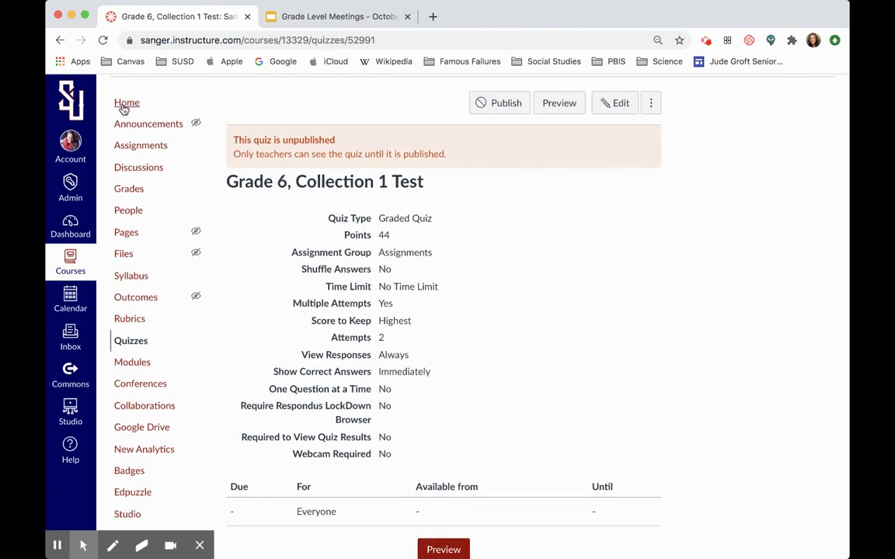
scroll(354, 319, "down", 1)
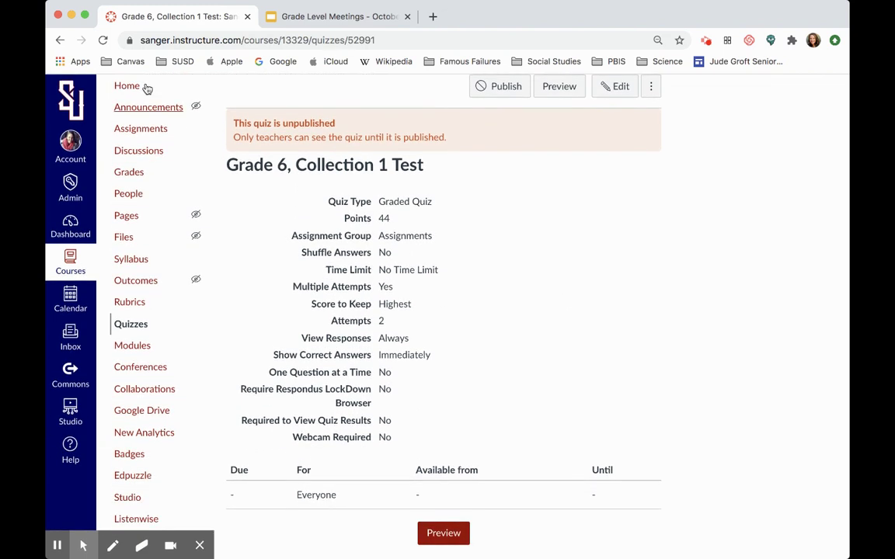
- Return to the Sandbox 2 home page and browse the Collection 1 : Facing Fear module items
left_click(122, 84)
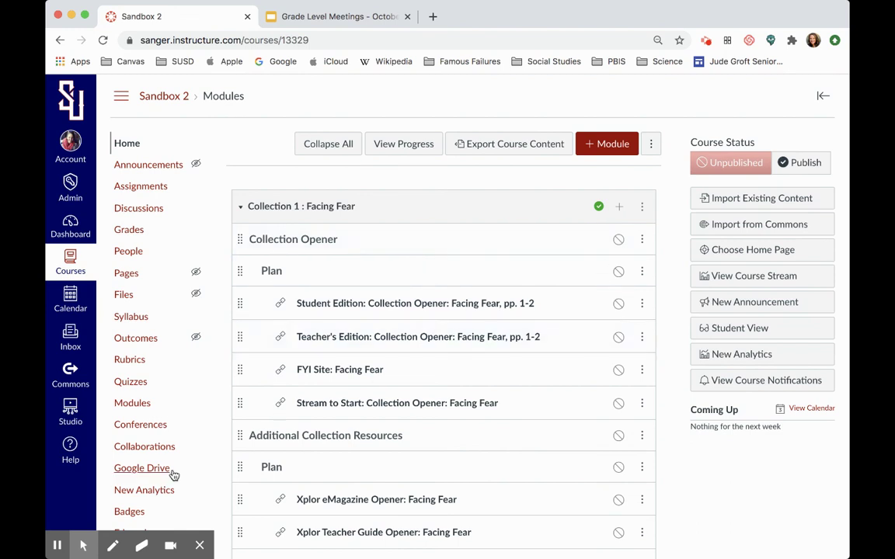
scroll(175, 474, "down", 3)
scroll(174, 476, "up", 3)
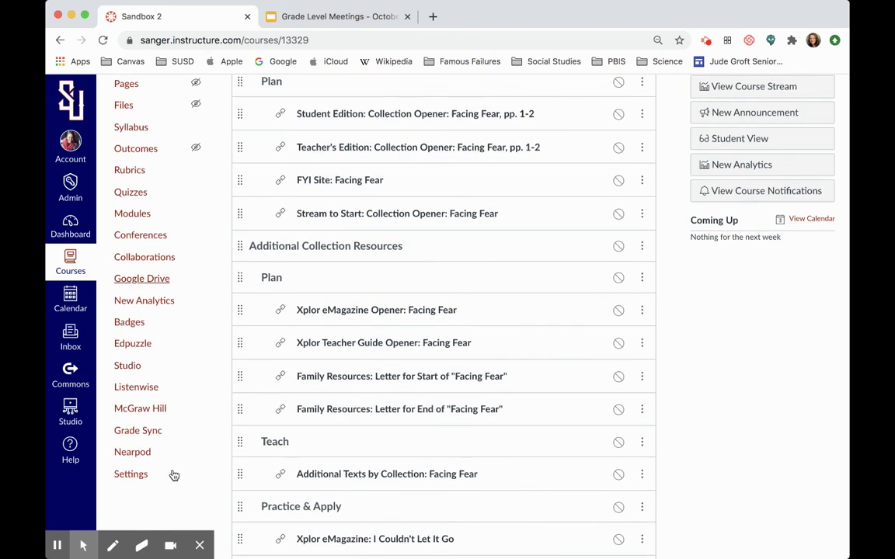